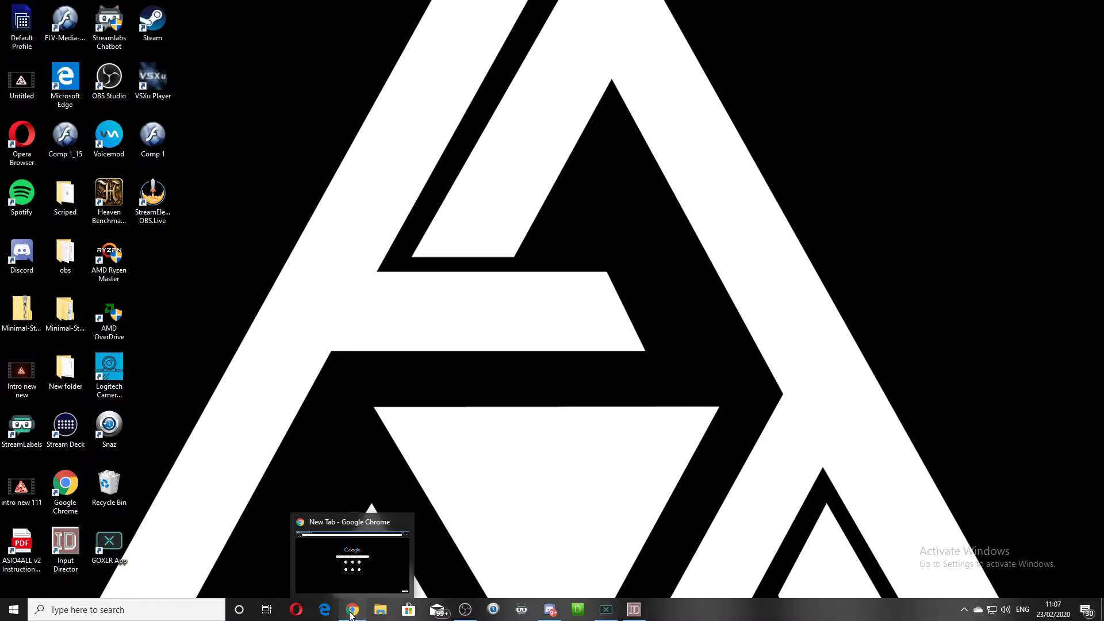
- Download Input Director v1.4.3 from inputdirector.com in Chrome, then show the desktop
click(405, 575)
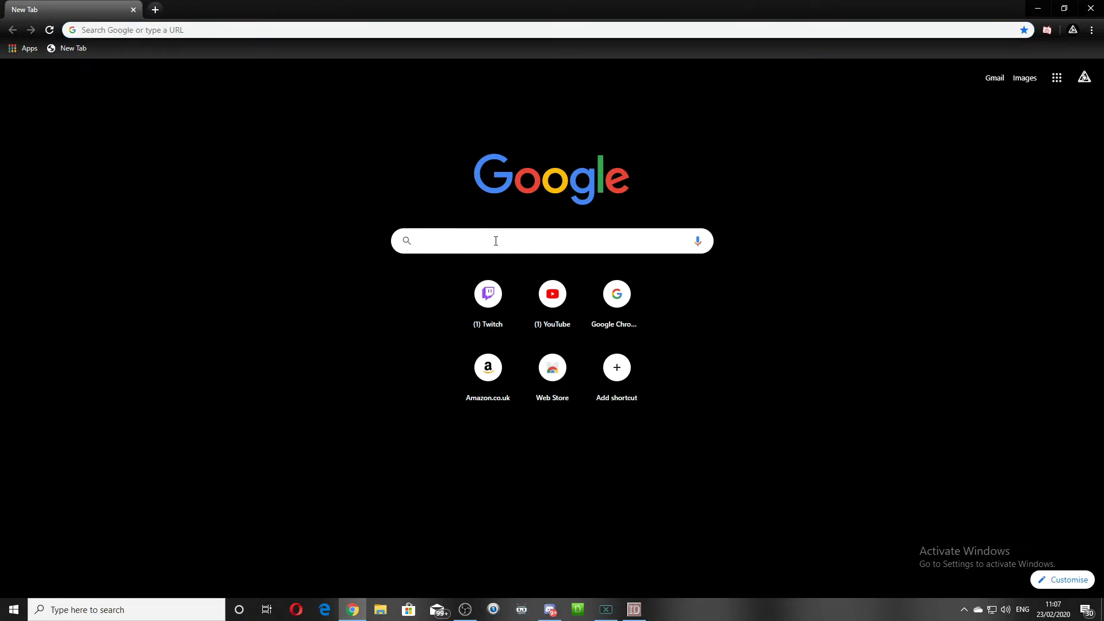
text(in)
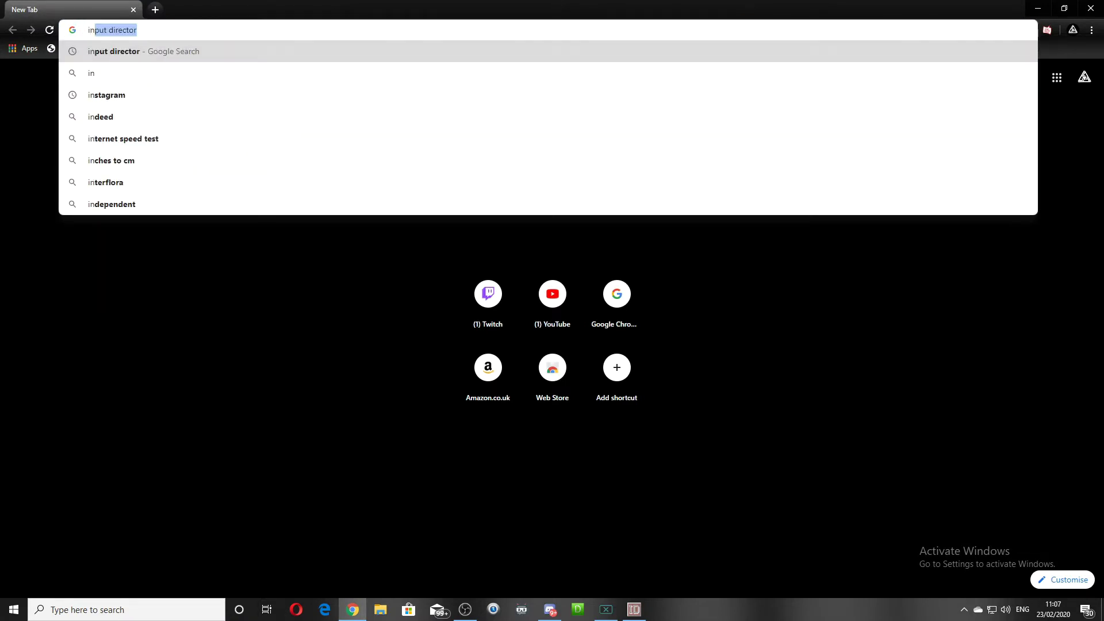
text(put)
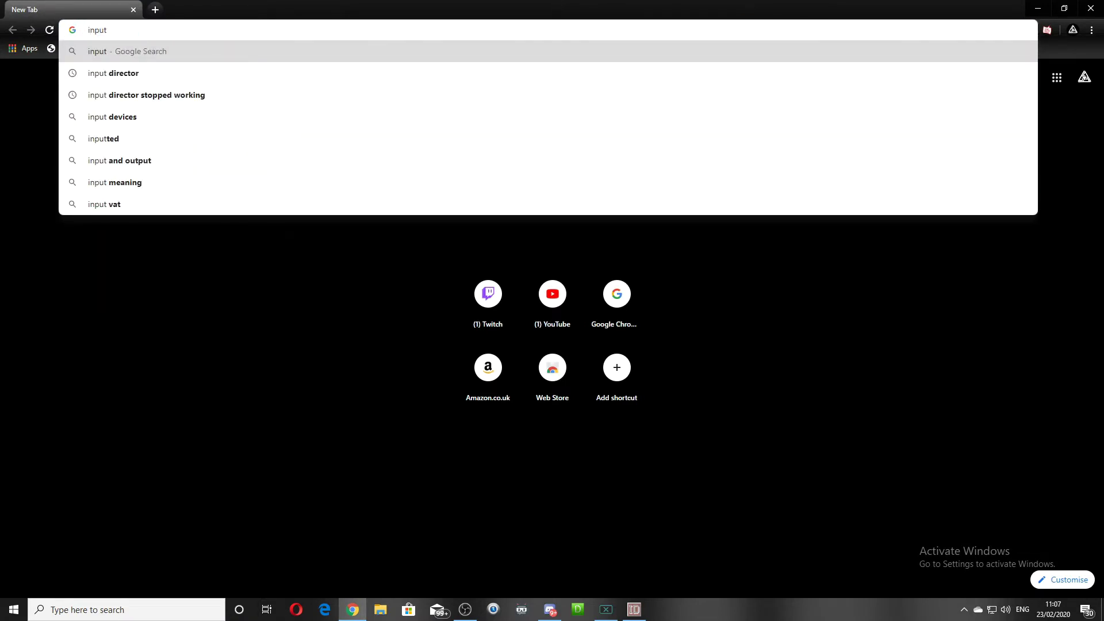
click(198, 80)
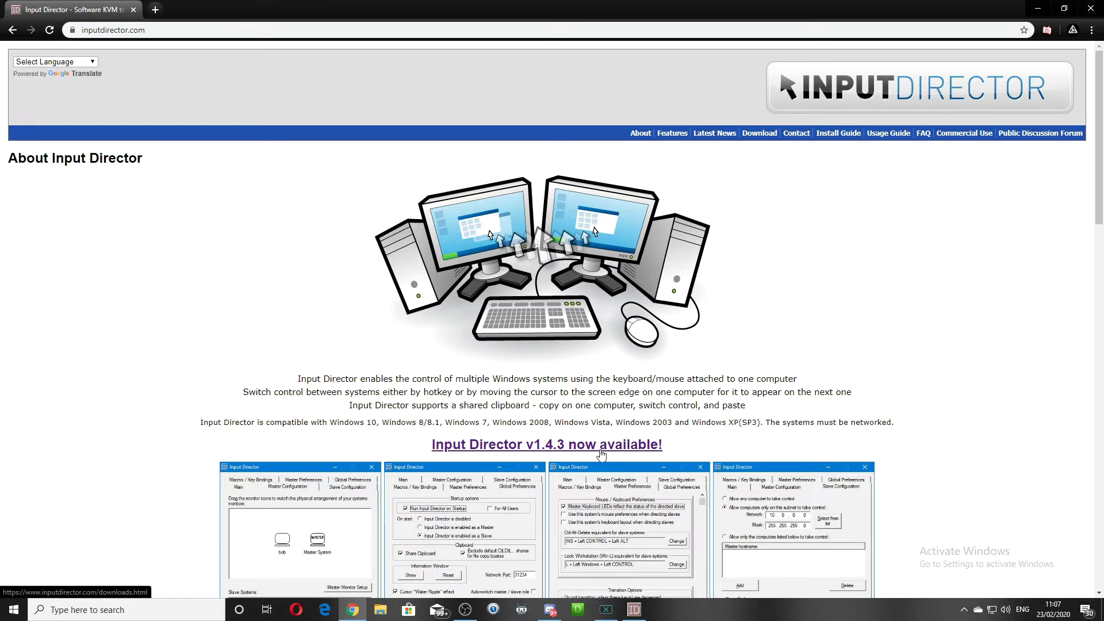
click(589, 447)
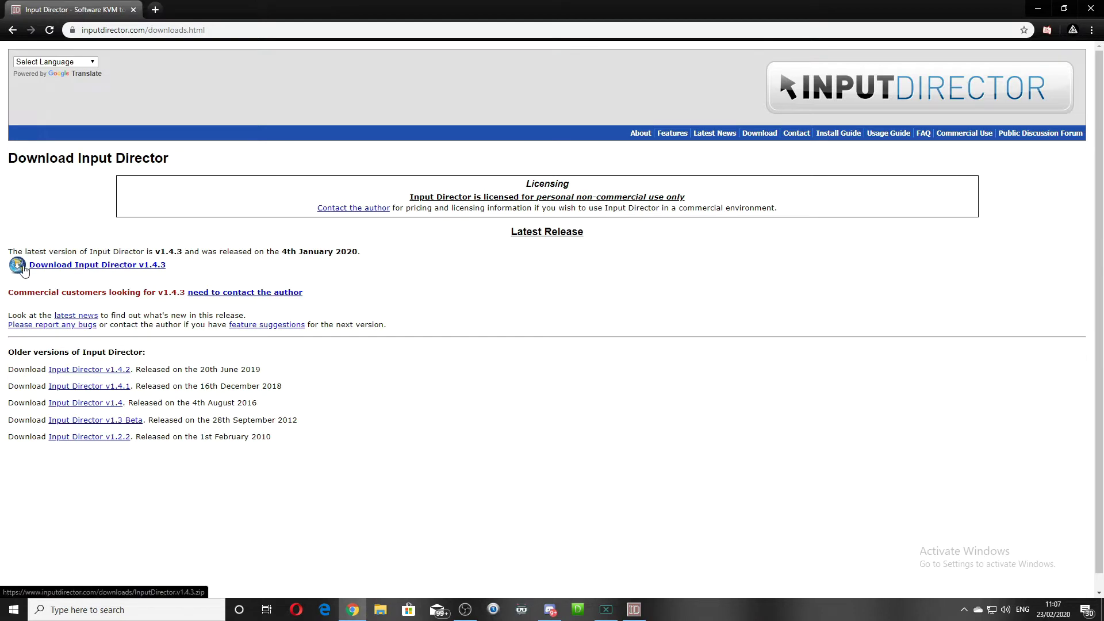
click(83, 269)
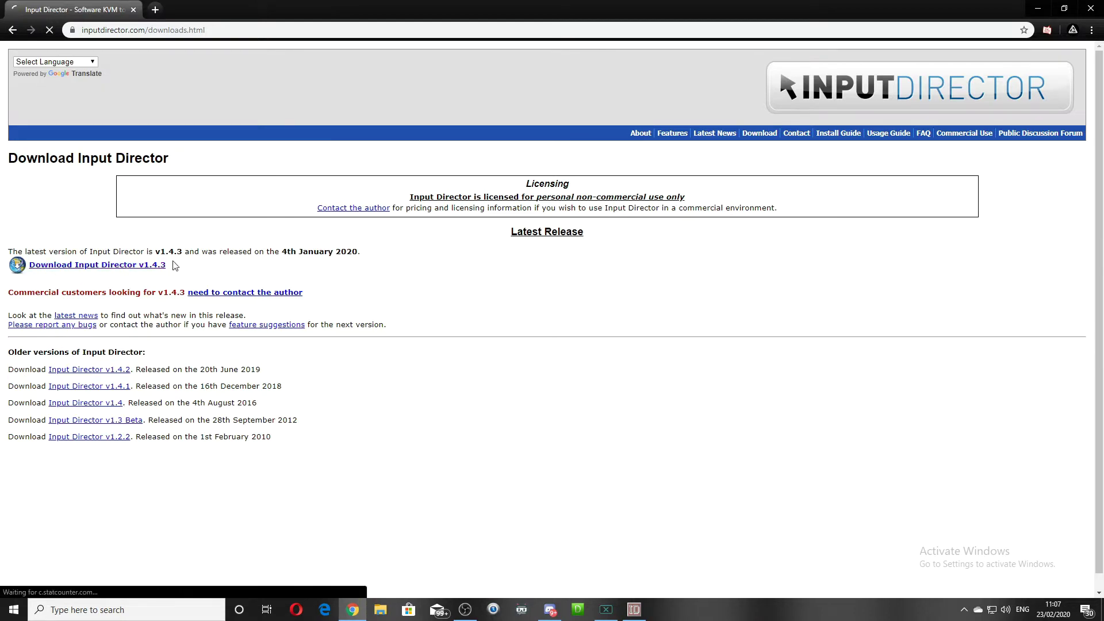
key(super+d)
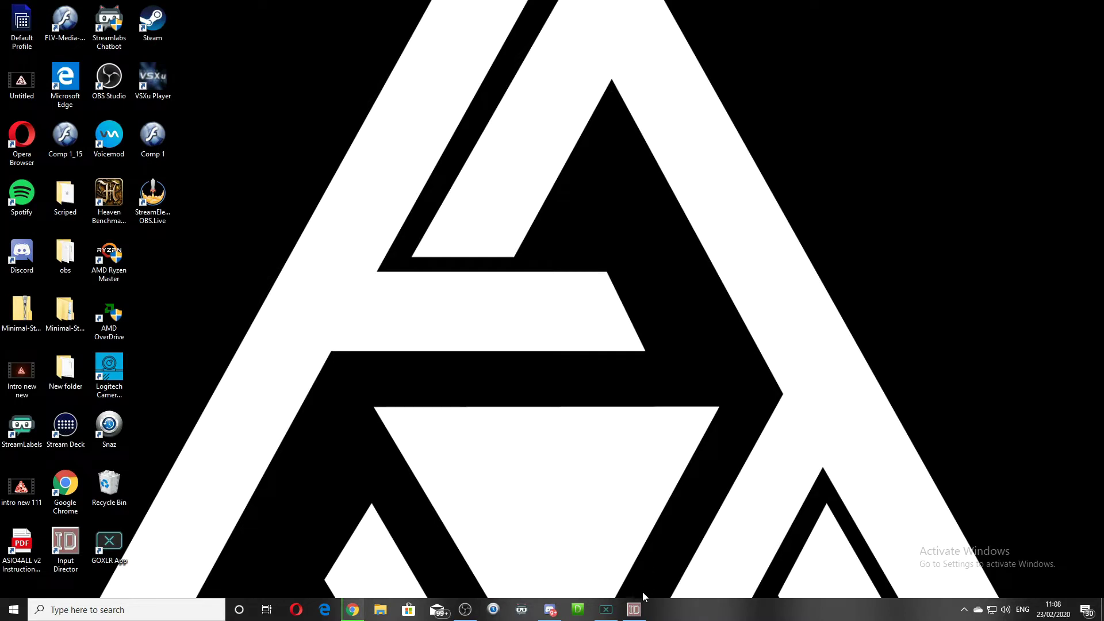
- Open Input Director's Slave Configuration tab and start adding an allowed master hostname
mouse_move(640, 612)
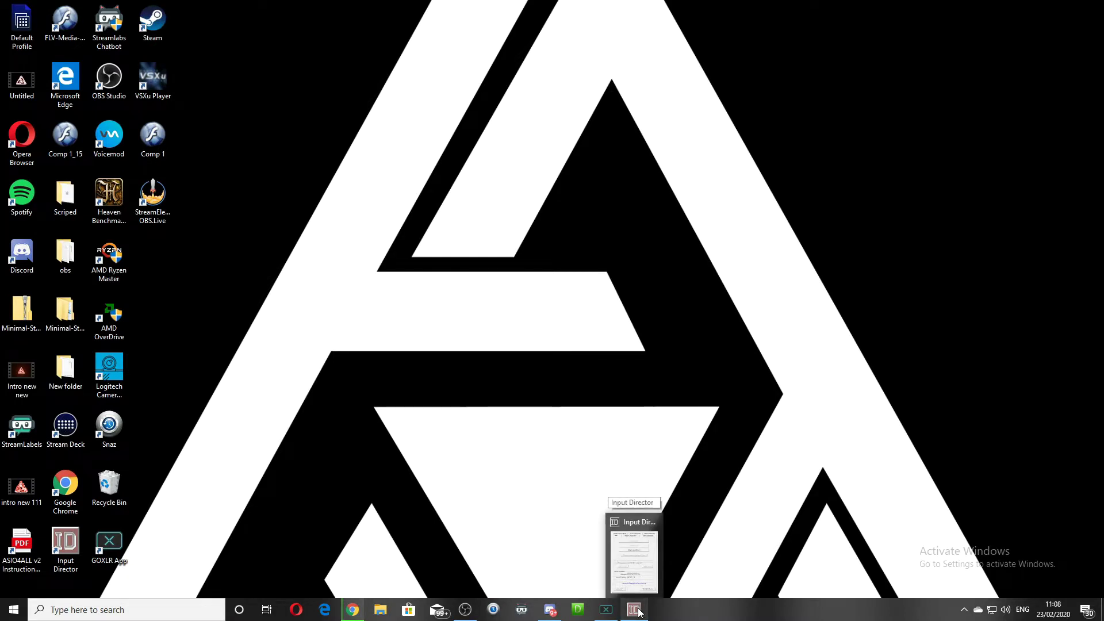
click(635, 611)
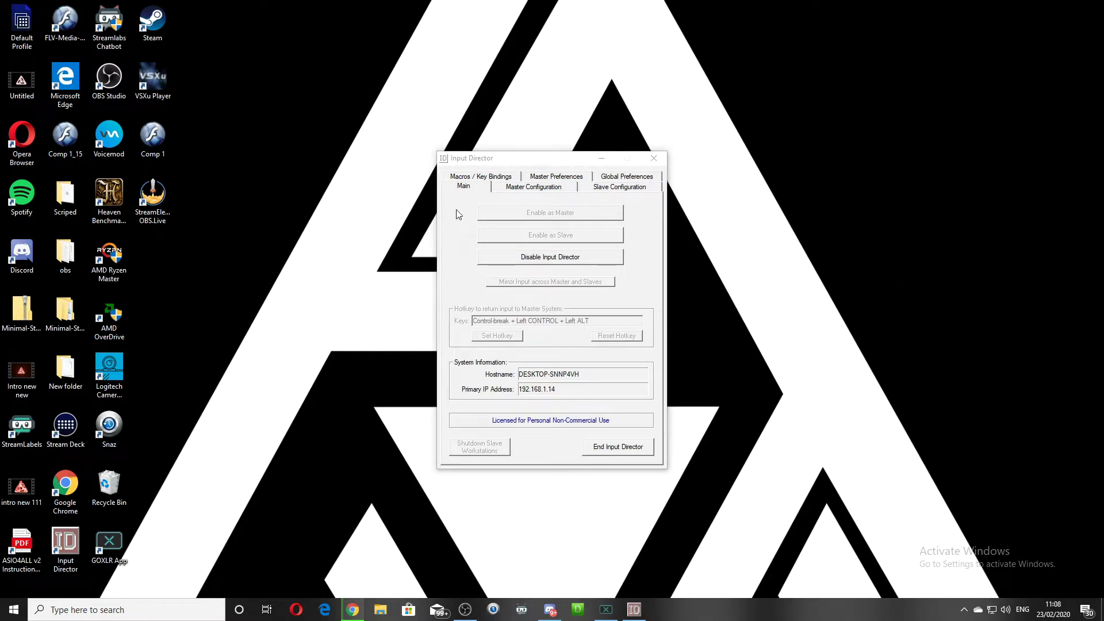
click(623, 192)
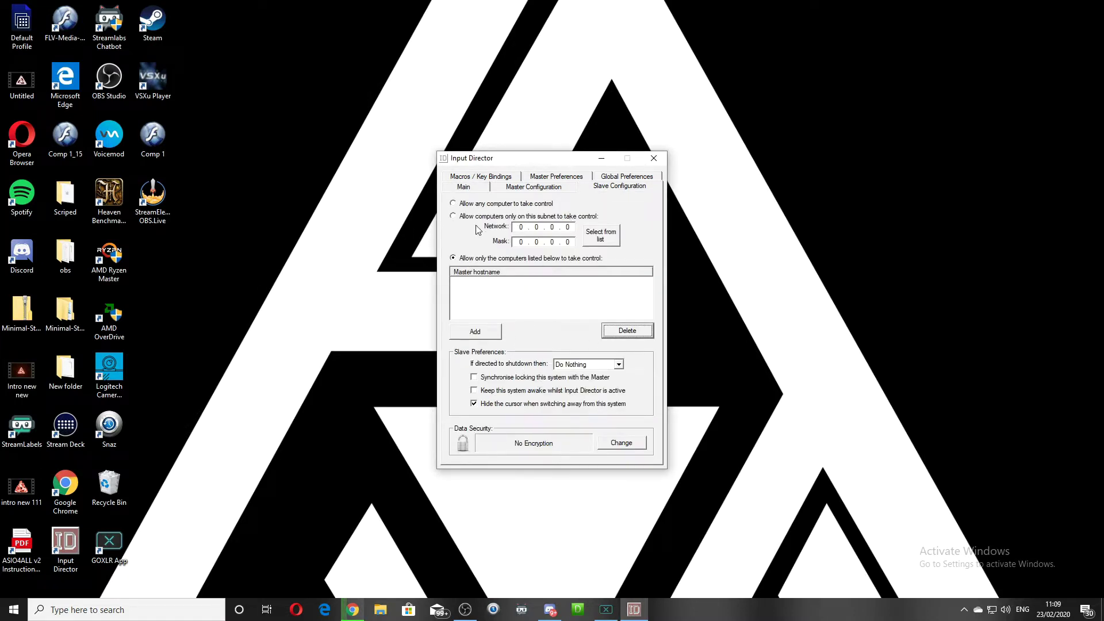
click(481, 332)
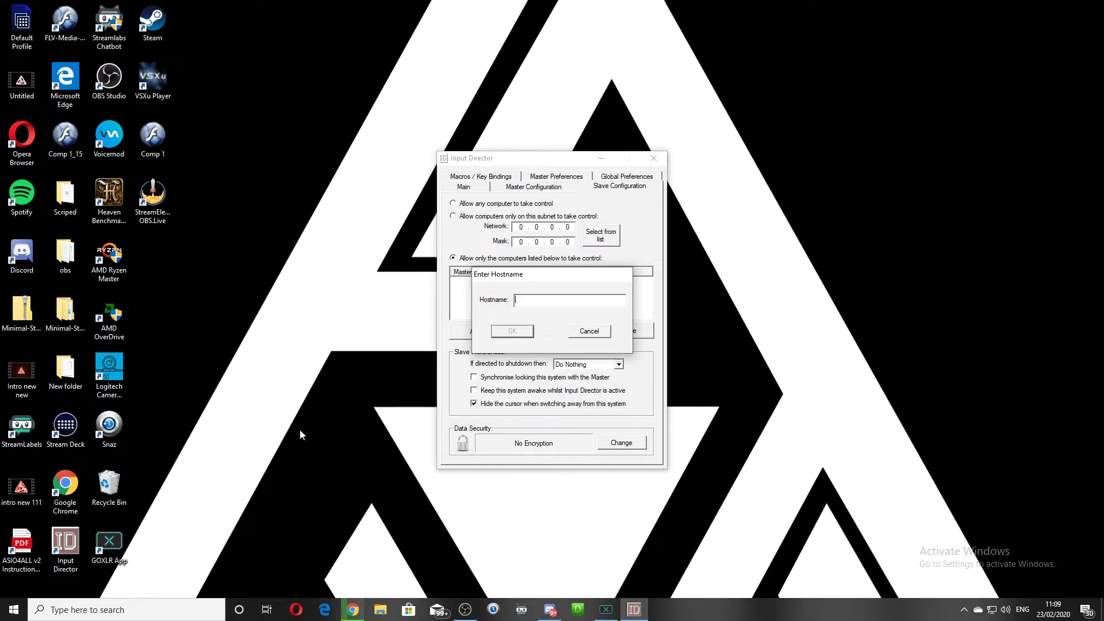
- Find the device name DESKTOP-SNNP4VH in Settings' About page, then return to the hostname field
click(80, 610)
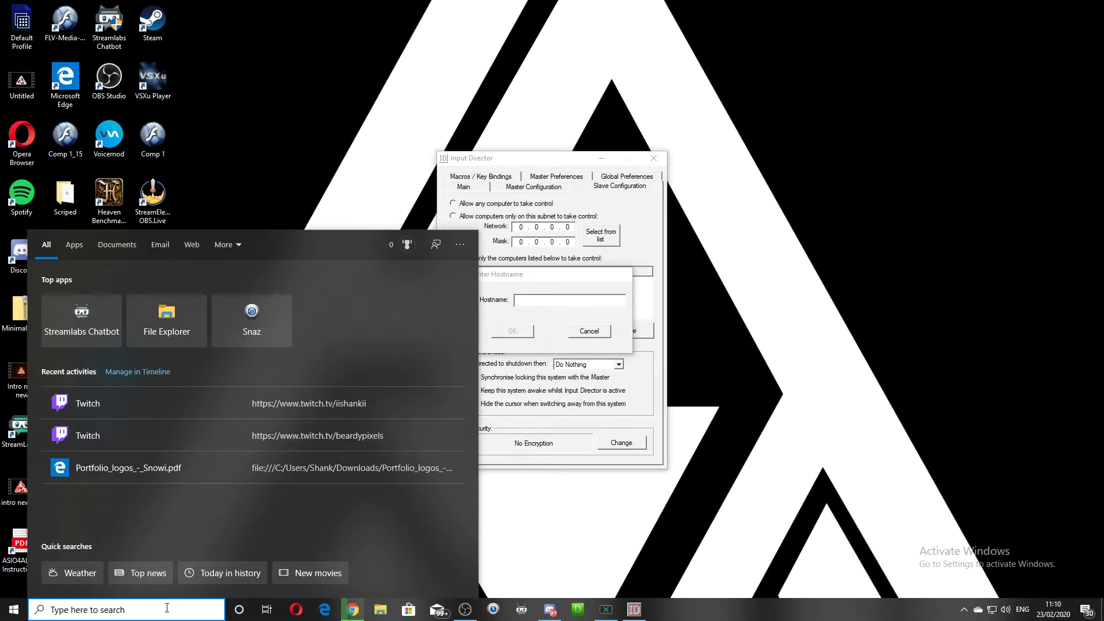
text(na)
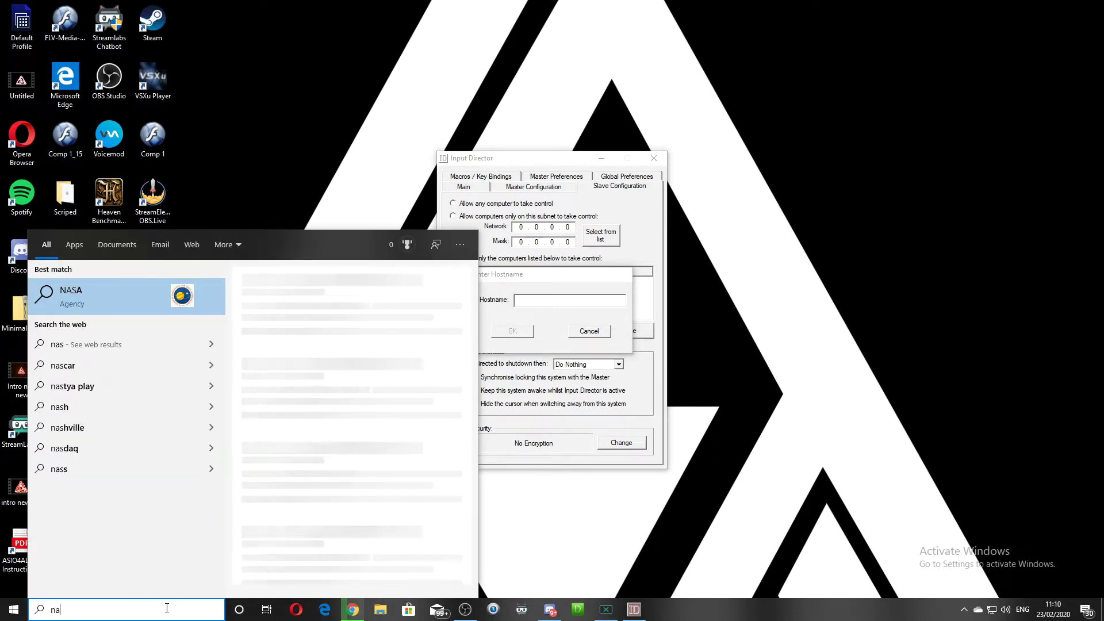
text(me)
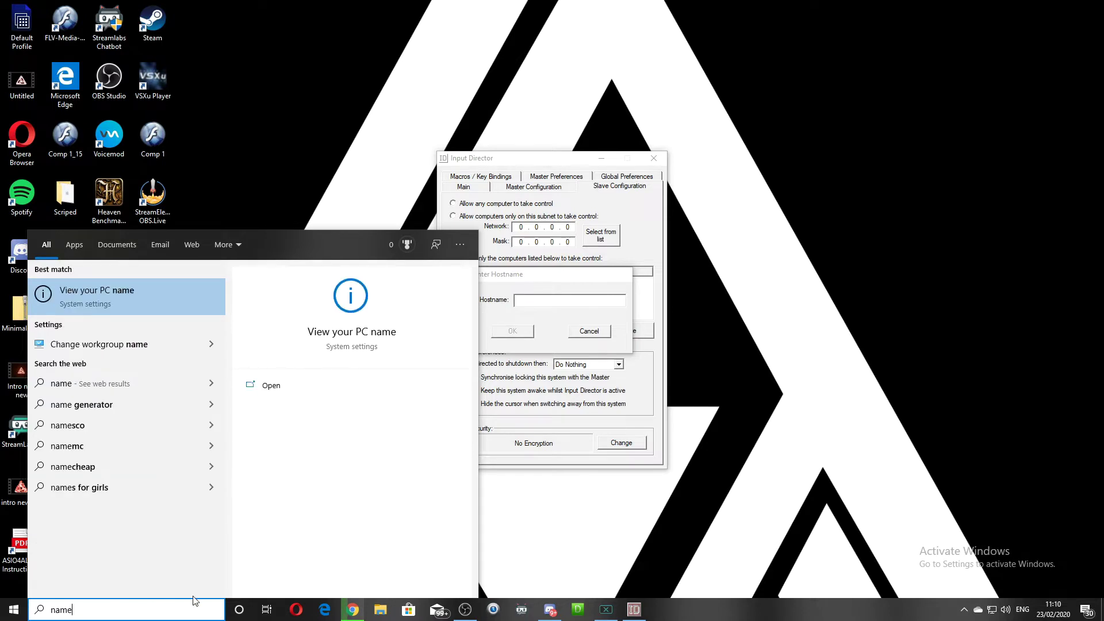
click(116, 299)
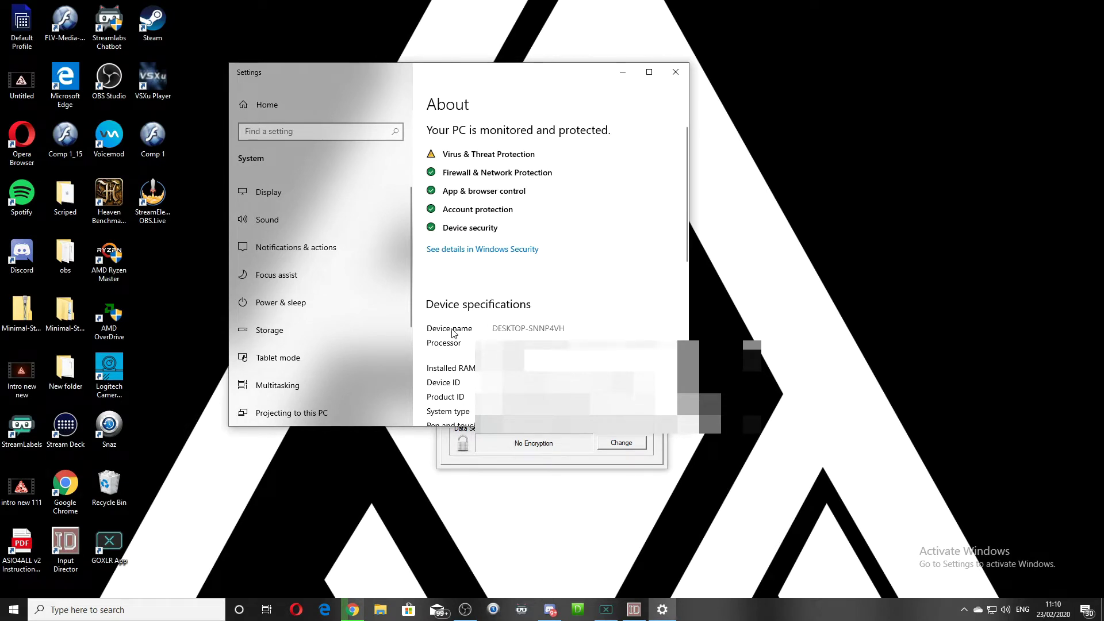
double_click(531, 332)
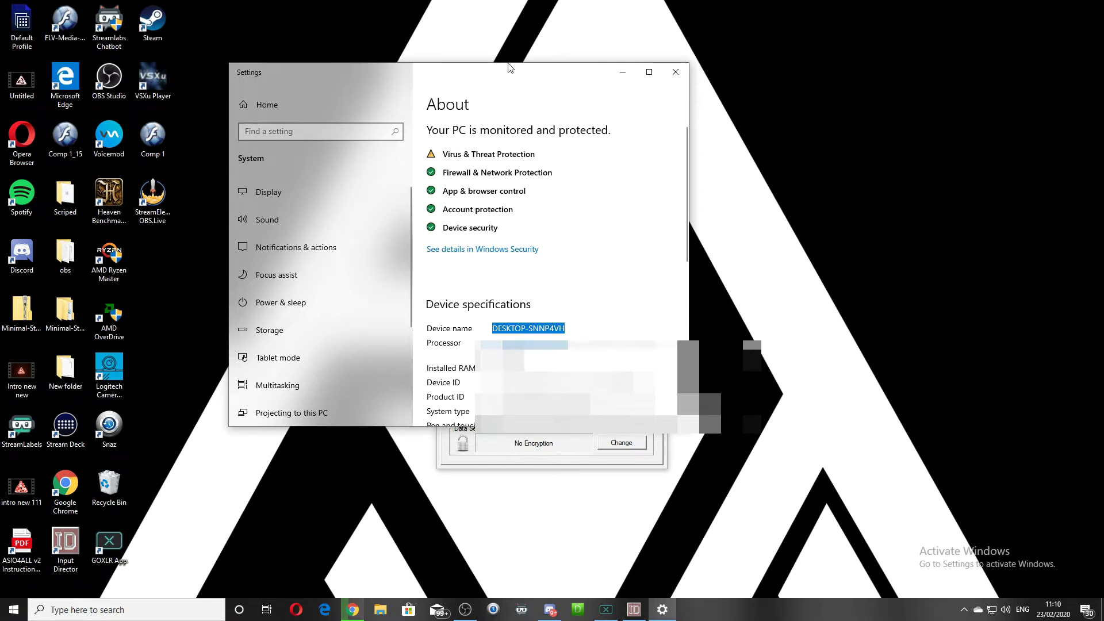
click(623, 72)
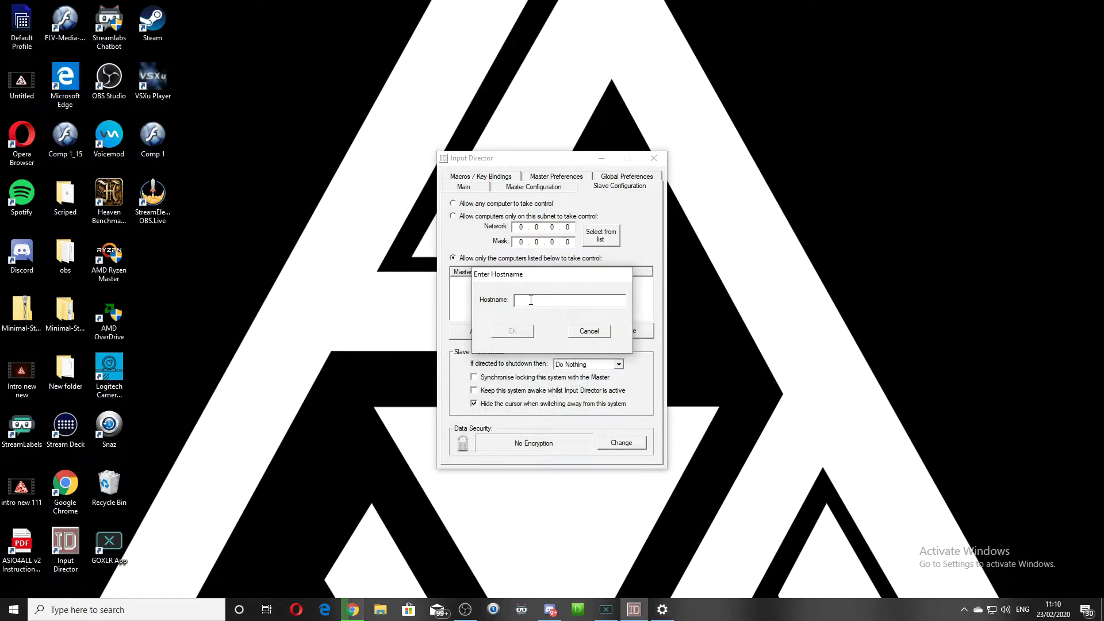
click(523, 301)
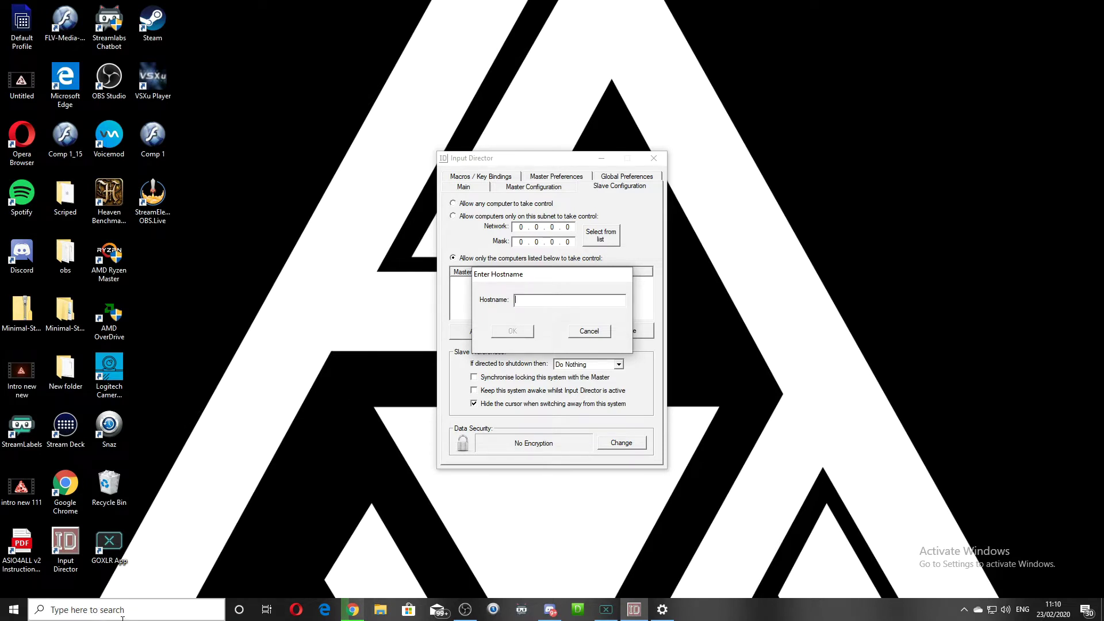
- Run ipconfig in Command Prompt and select this PC's IPv4 address value
click(92, 612)
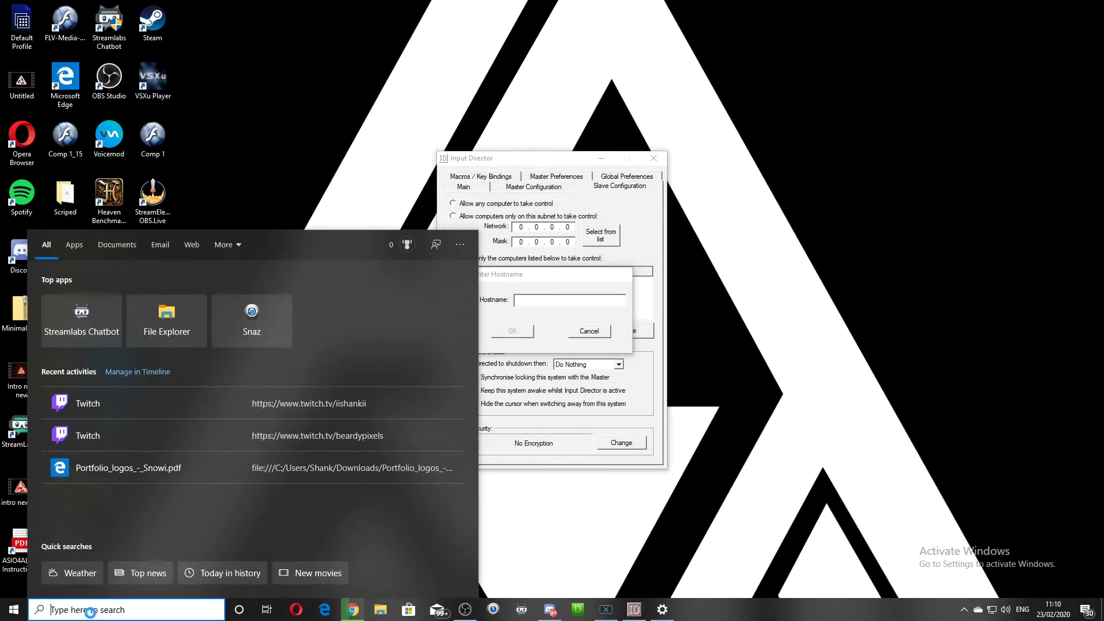
text(cmd)
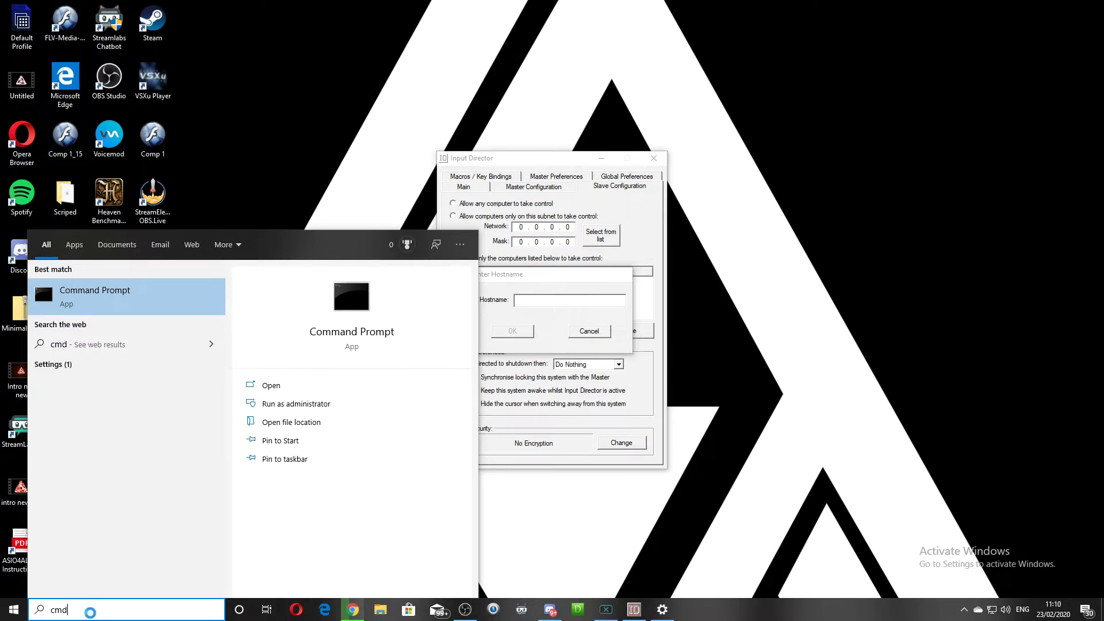
key(Return)
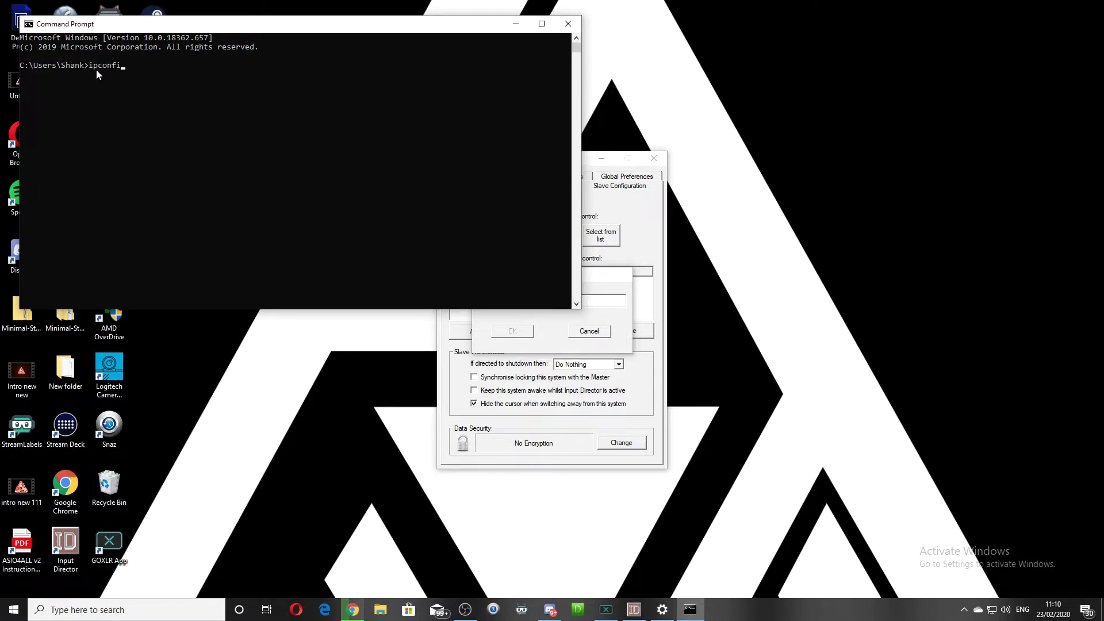
text(ipconfig)
key(Return)
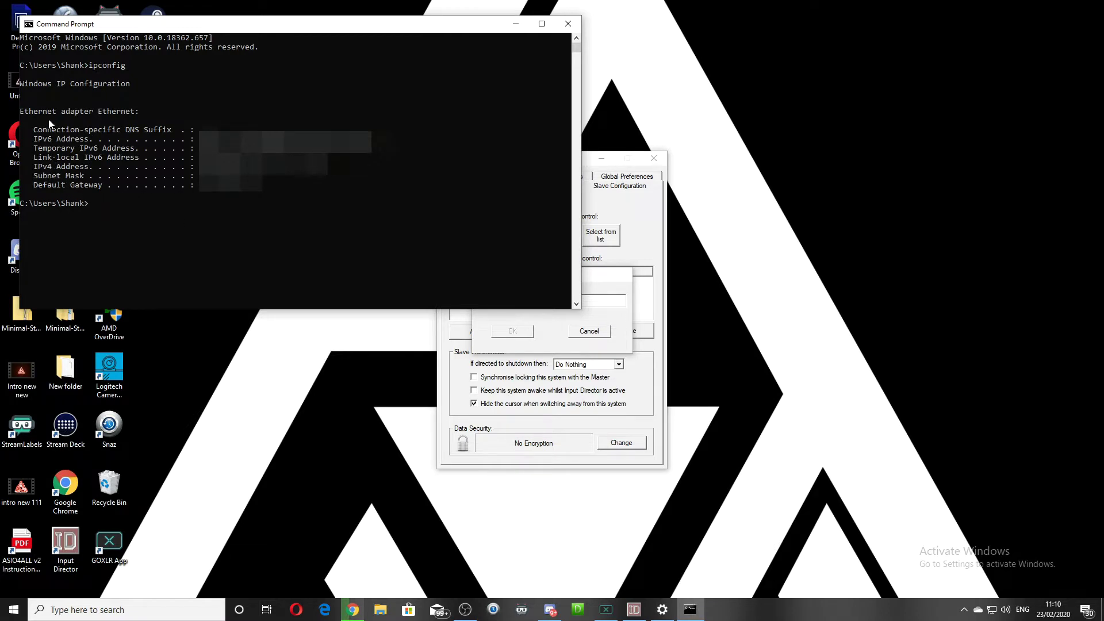
drag(32, 168, 59, 171)
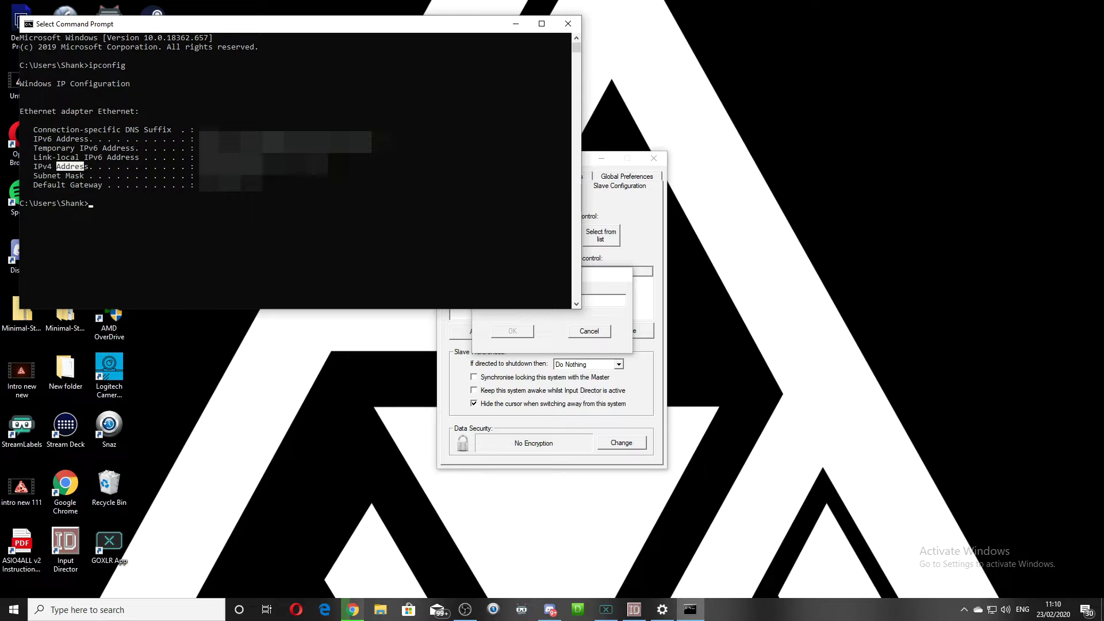
drag(195, 167, 262, 168)
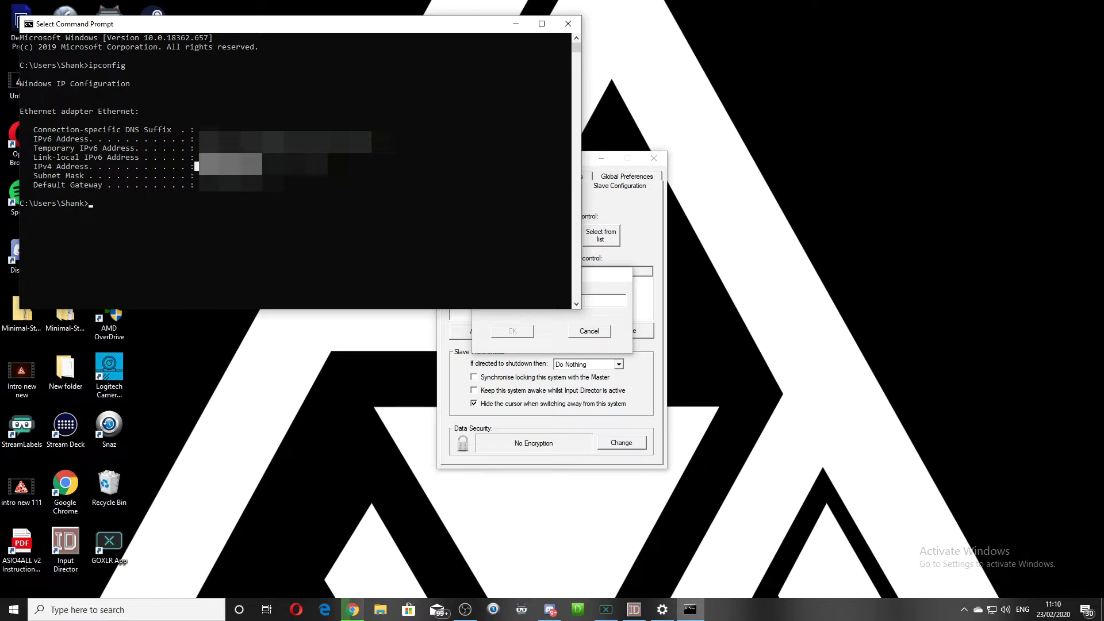
click(515, 26)
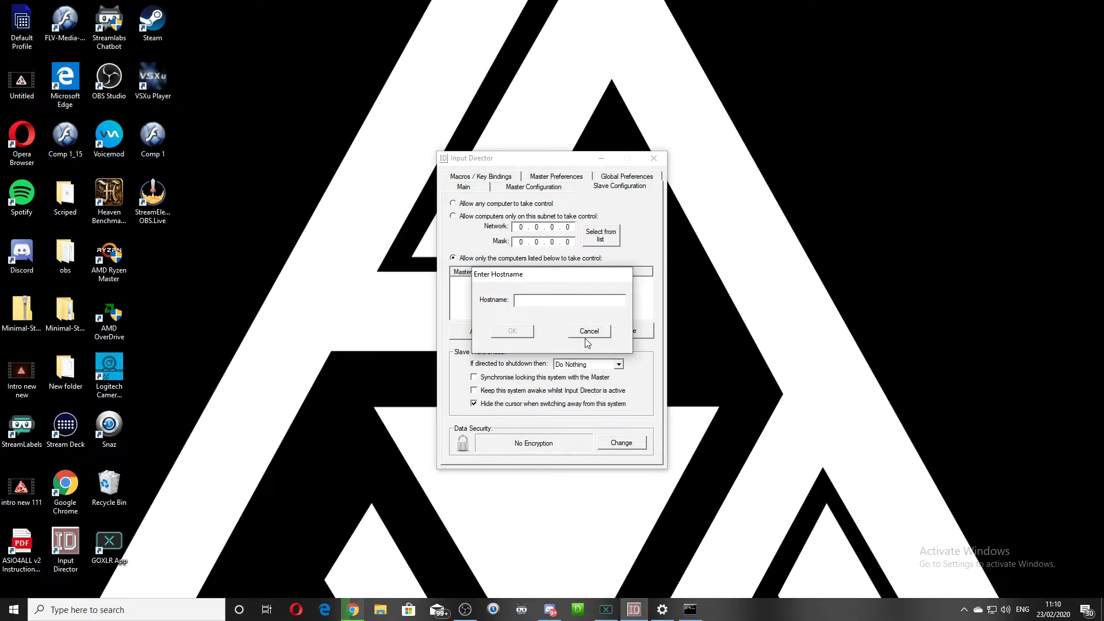
- Cancel the Enter Hostname dialog without adding a master and minimize Input Director
click(601, 335)
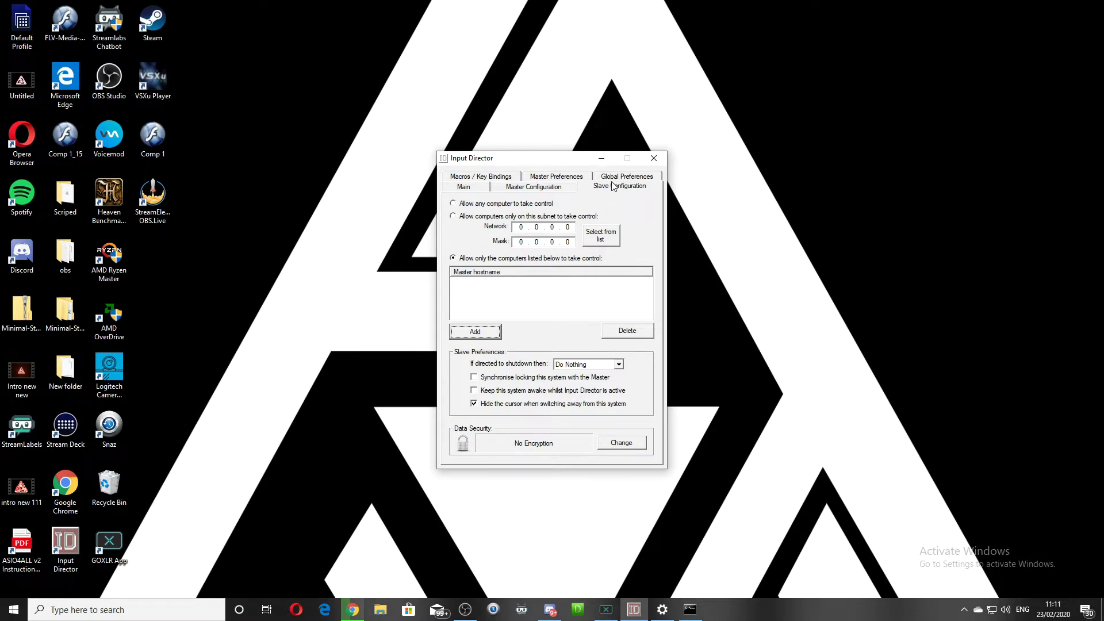
click(601, 158)
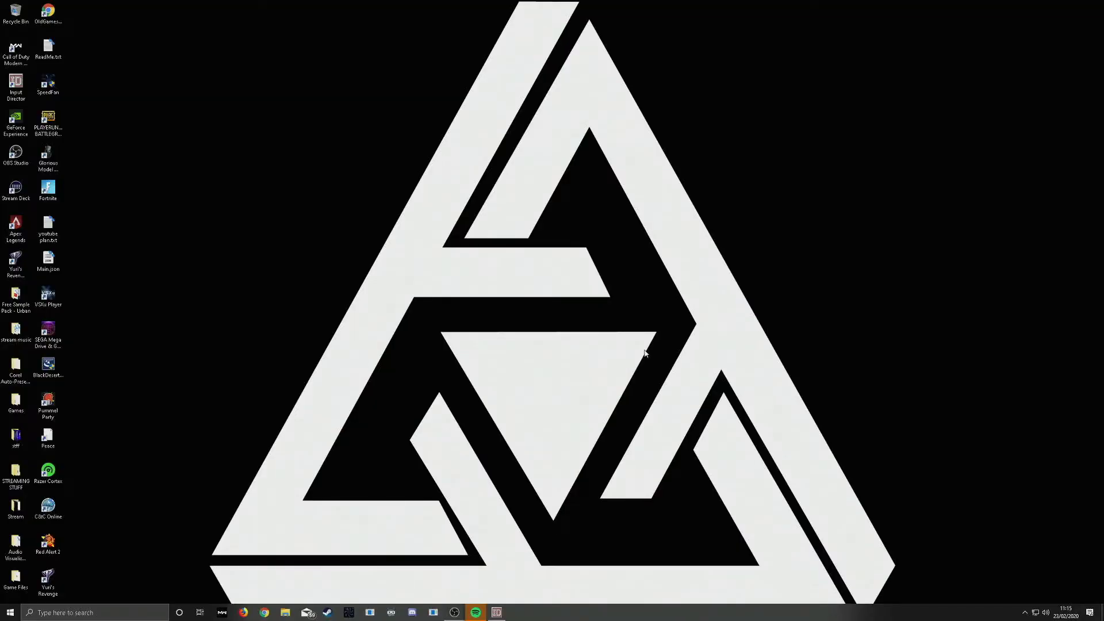
- Open a new Slave Configuration form under Slave Systems and move it beside the main window
click(498, 613)
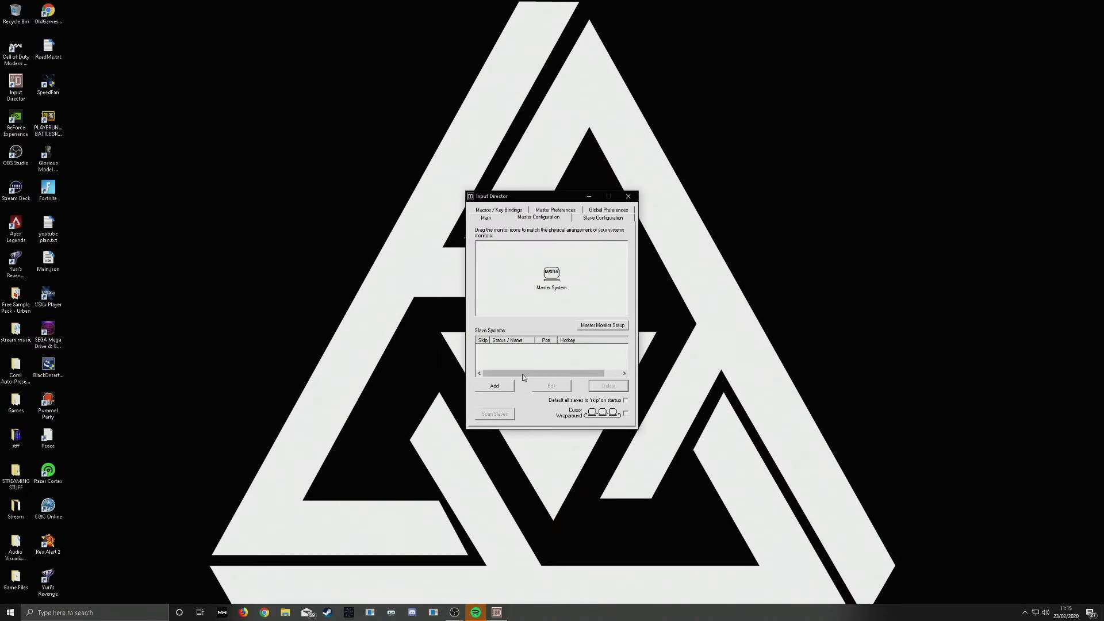
click(494, 386)
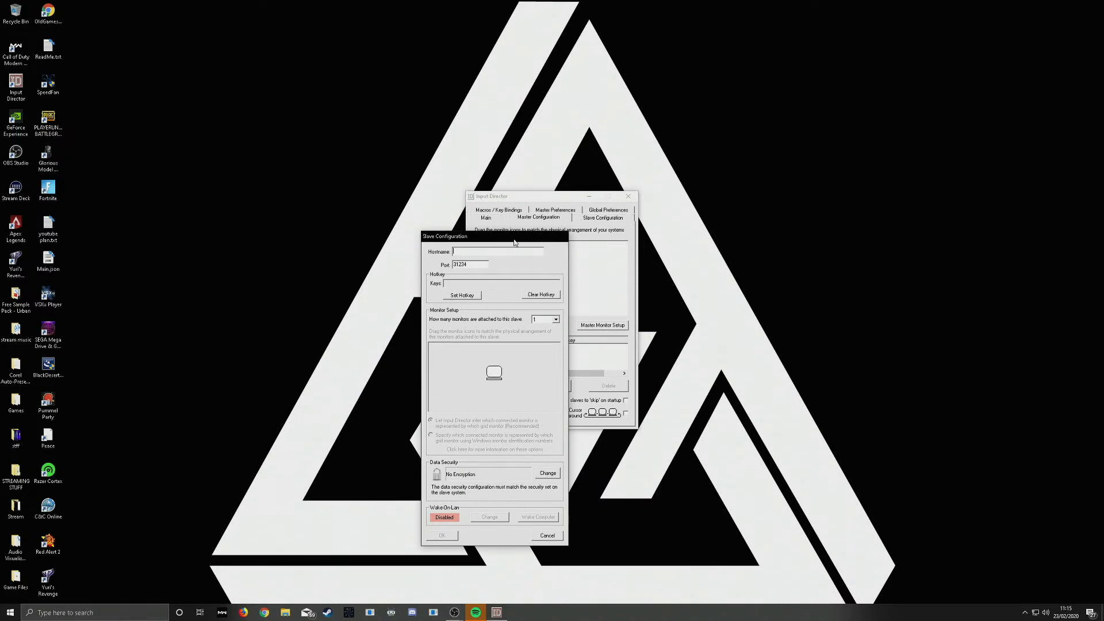
drag(489, 236, 775, 140)
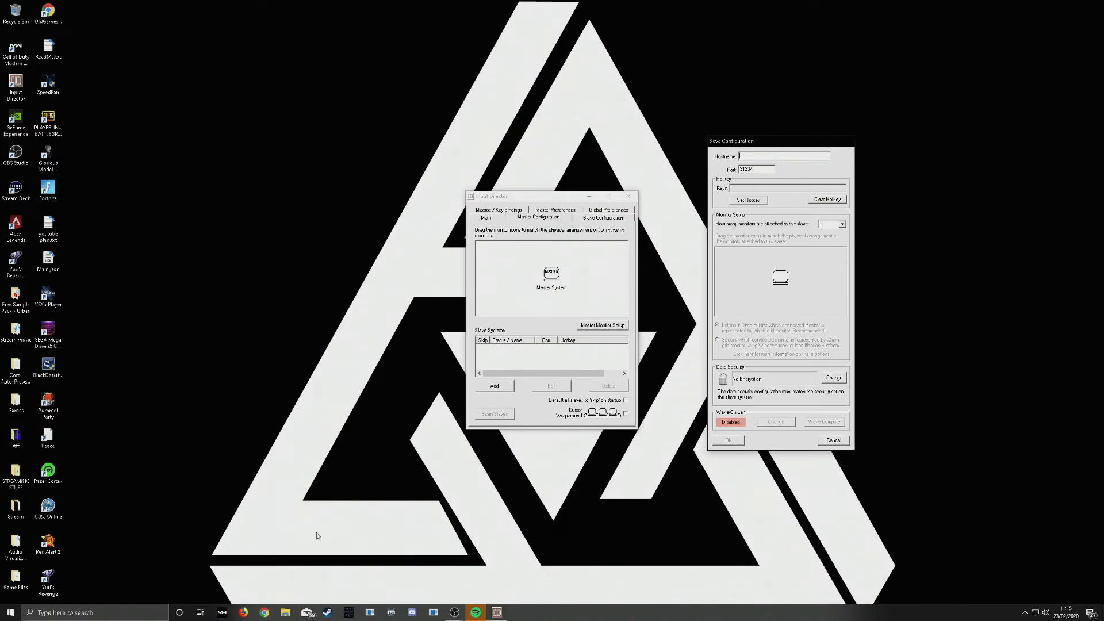
click(116, 614)
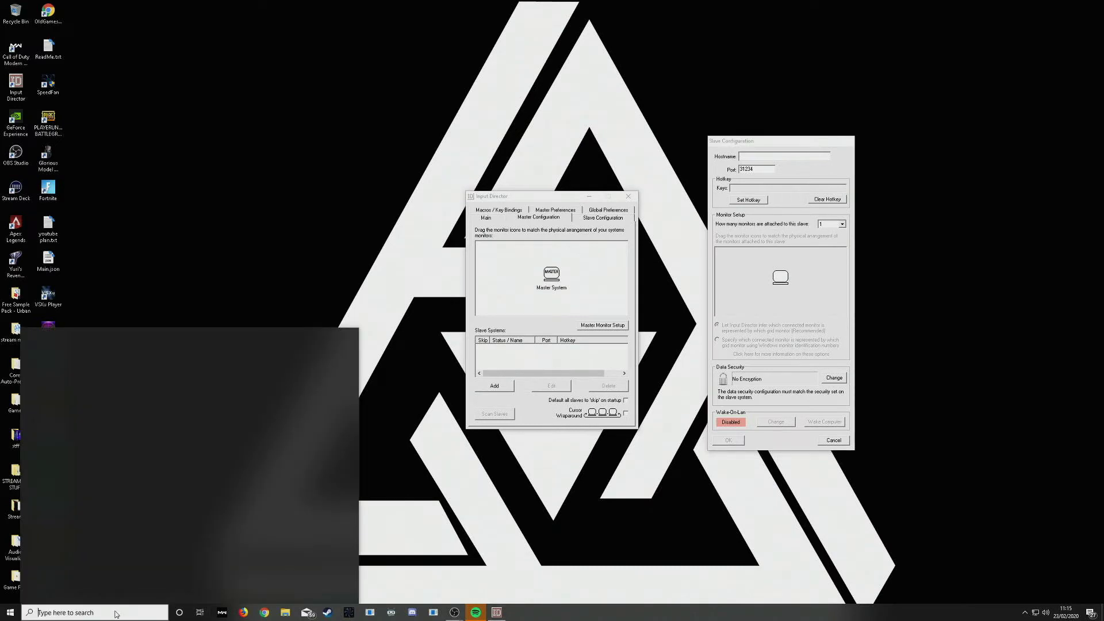
text(about)
click(104, 388)
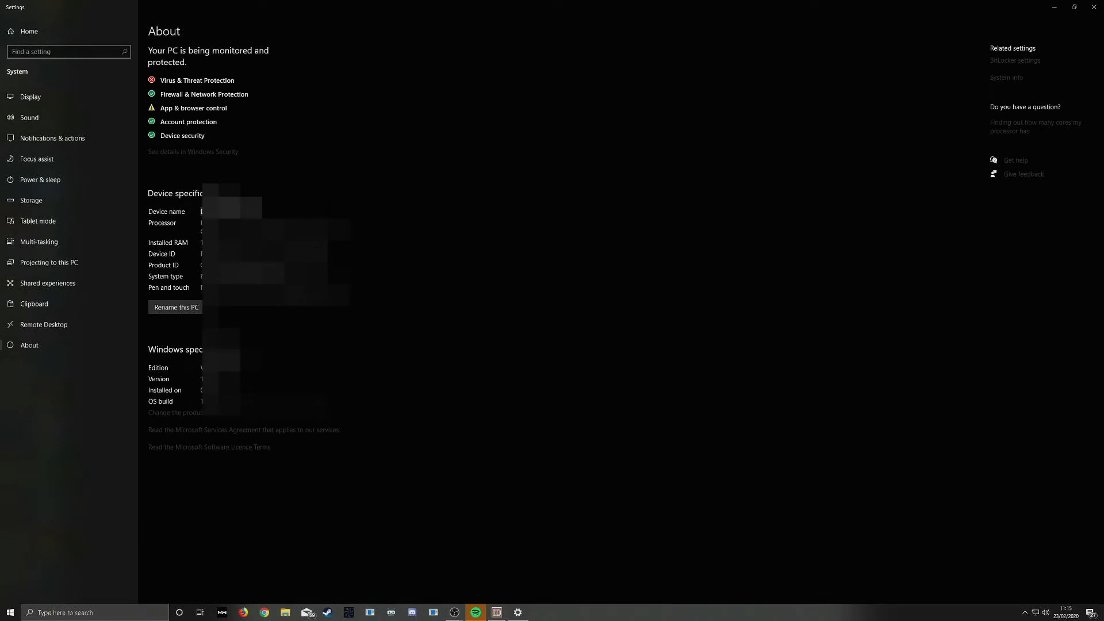
click(1054, 7)
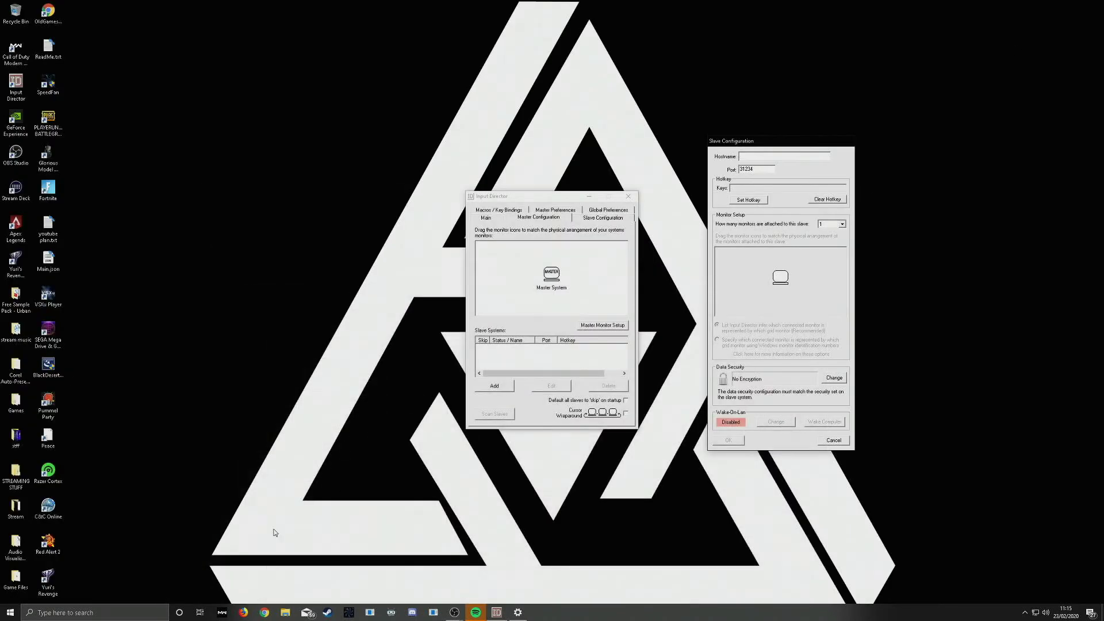
click(114, 615)
text(cmd)
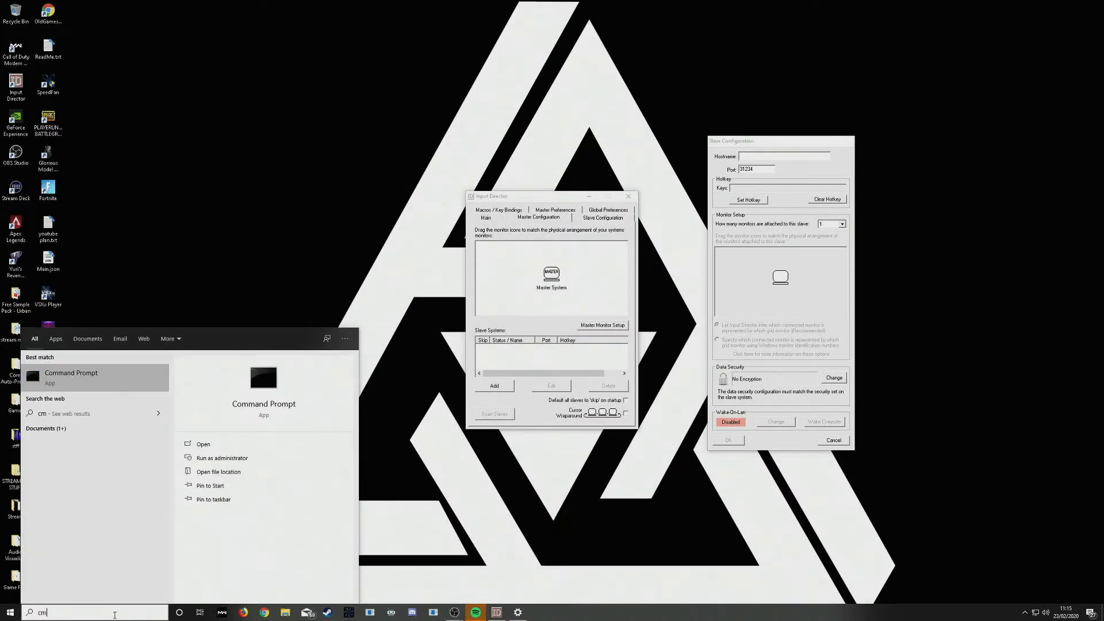
click(76, 379)
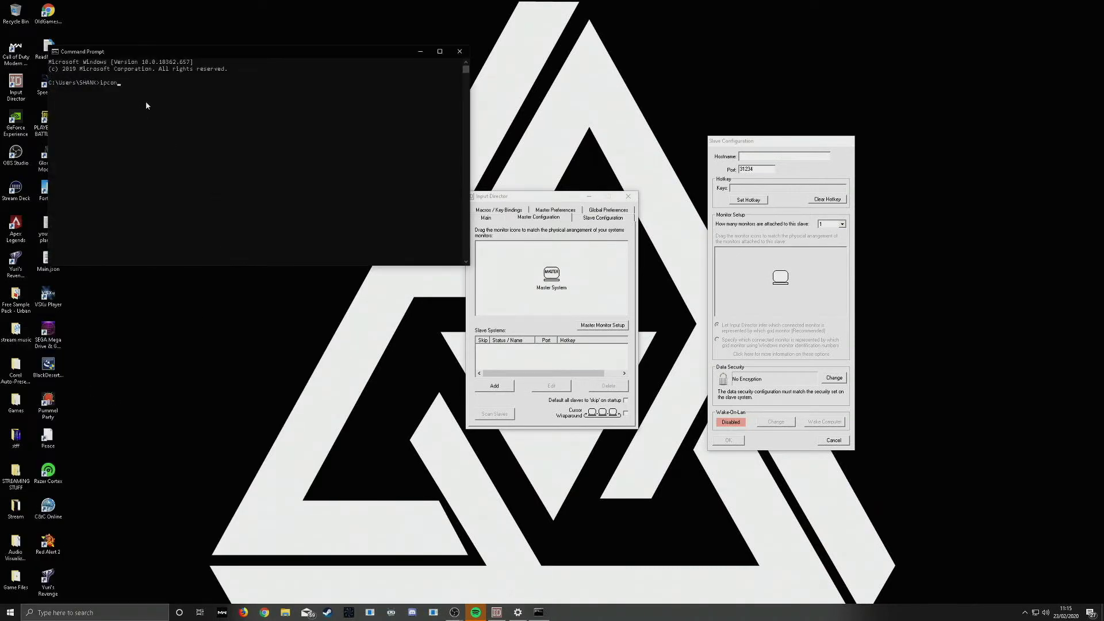
text(ipconfig)
key(Return)
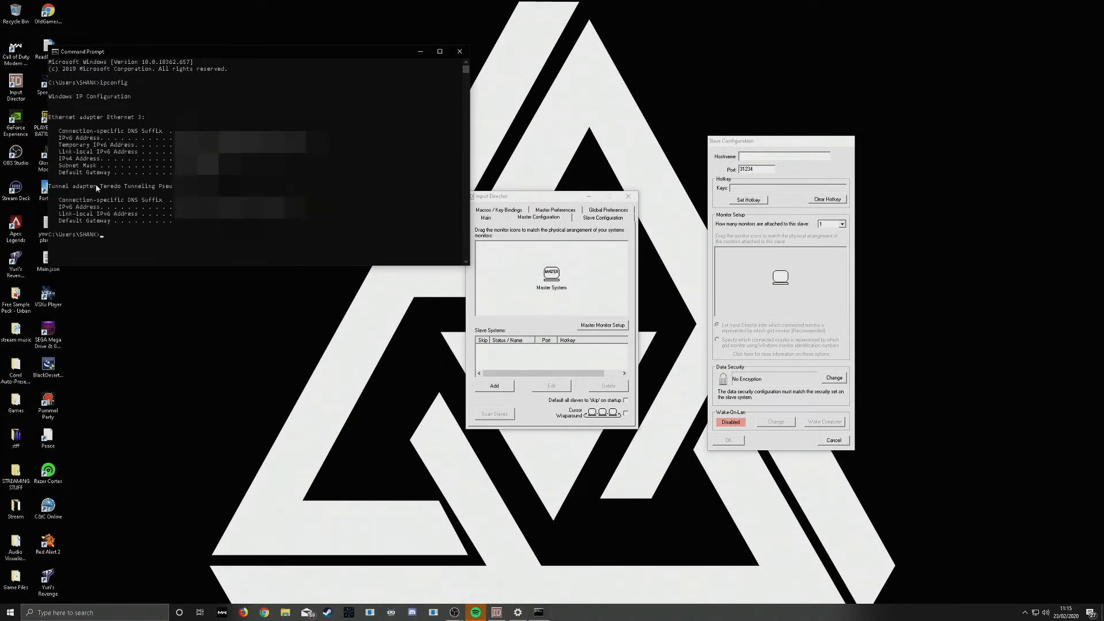
drag(76, 159, 159, 166)
key(ctrl+c)
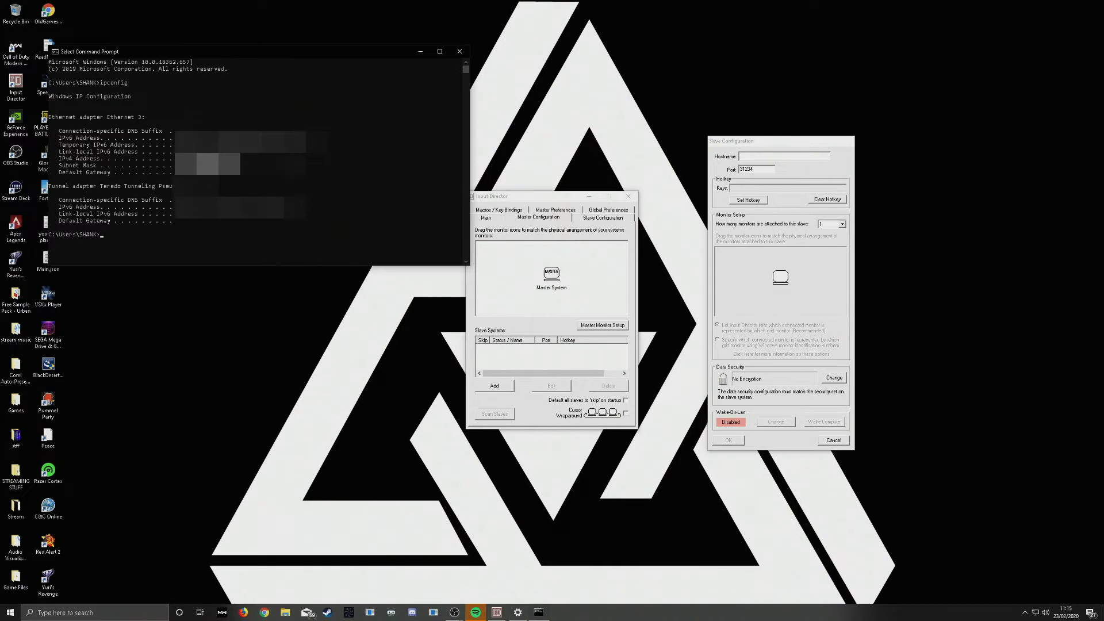
click(420, 52)
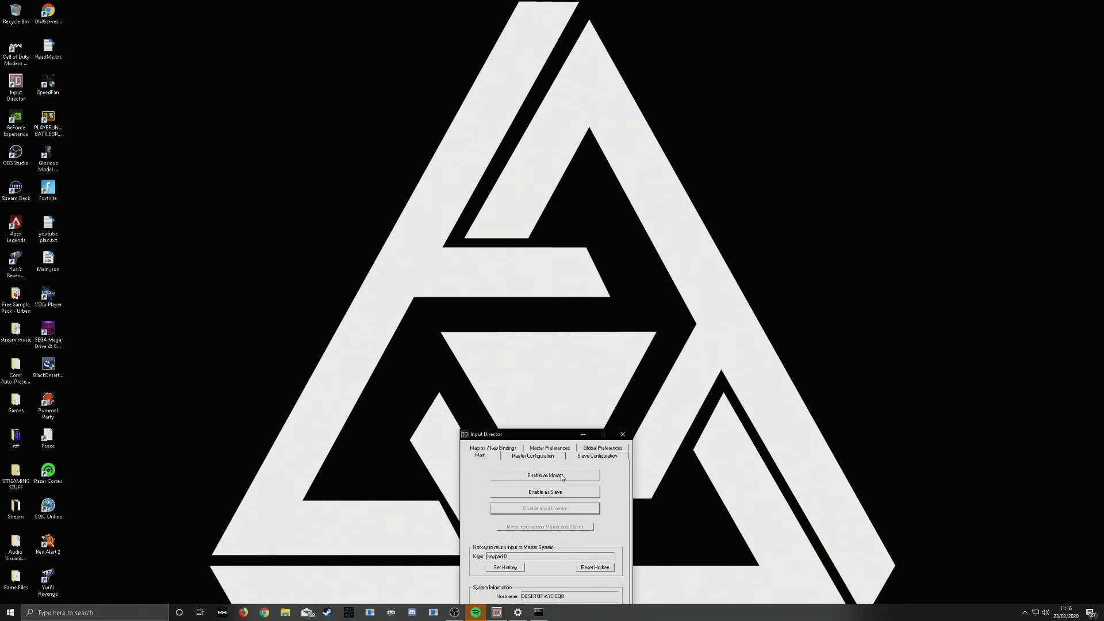
- Enable Input Director on the second PC as the Master system
click(562, 477)
click(1025, 614)
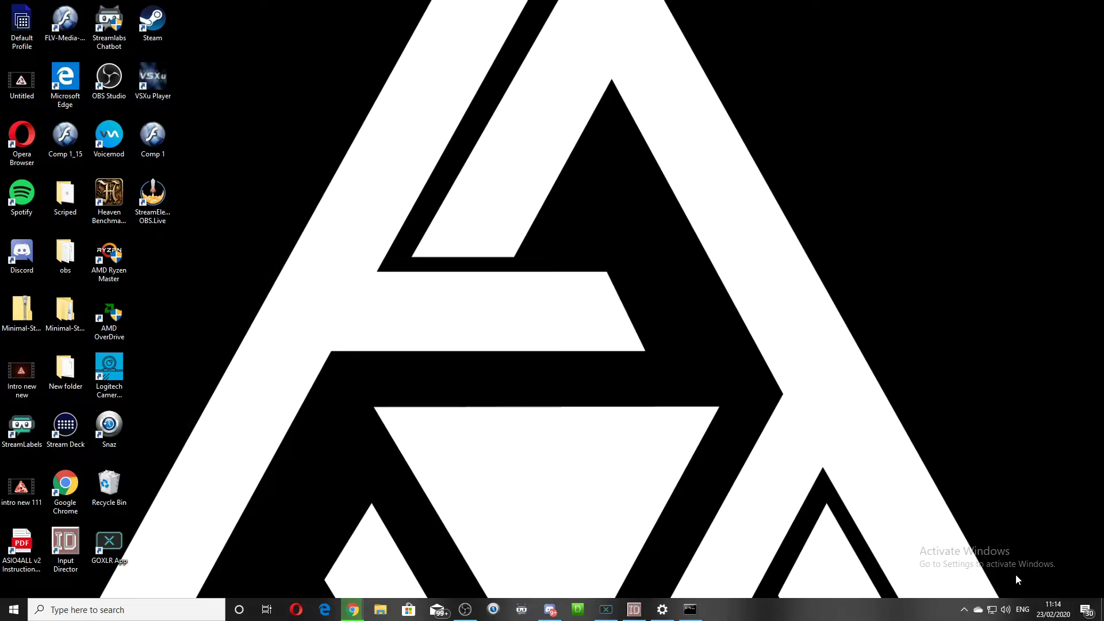
- Open Input Director from the tray, disable it, then enable this computer as Slave
click(964, 610)
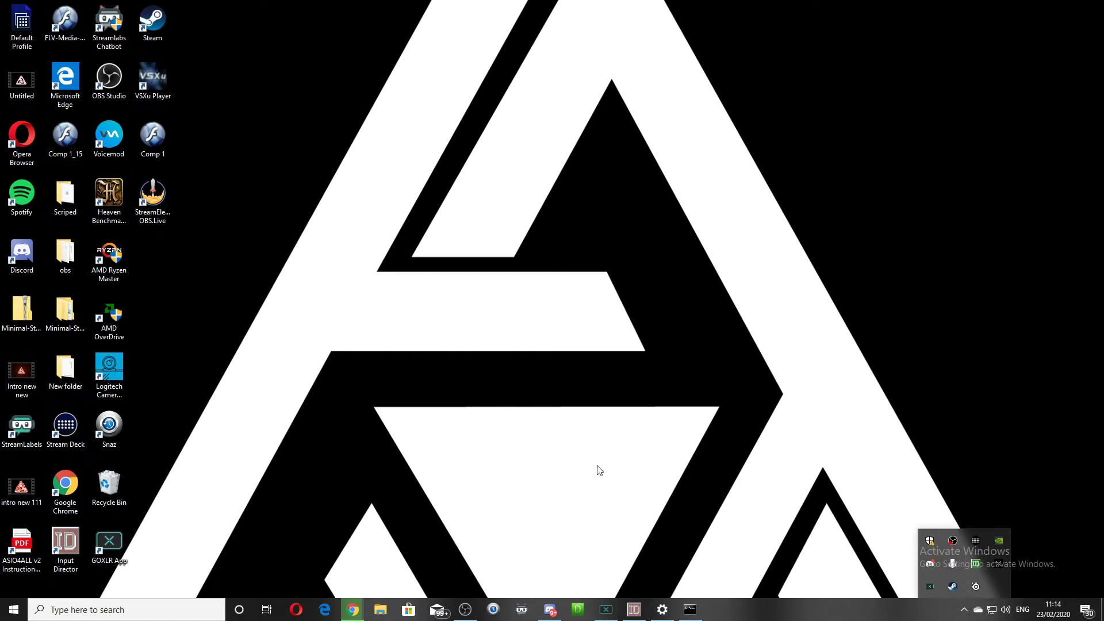
click(634, 609)
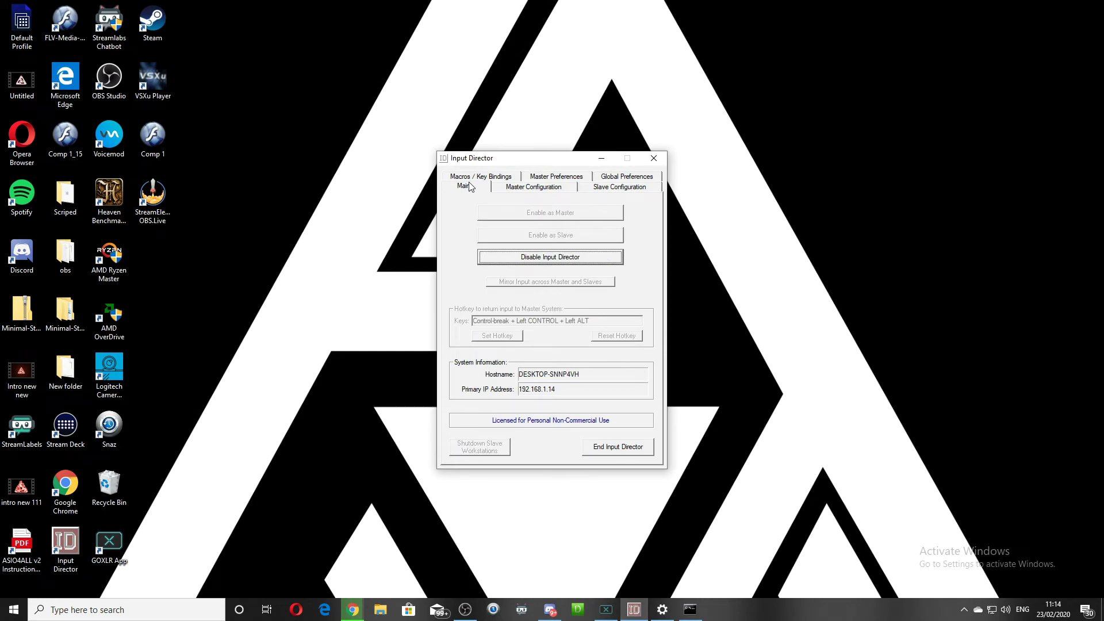
click(542, 256)
click(553, 235)
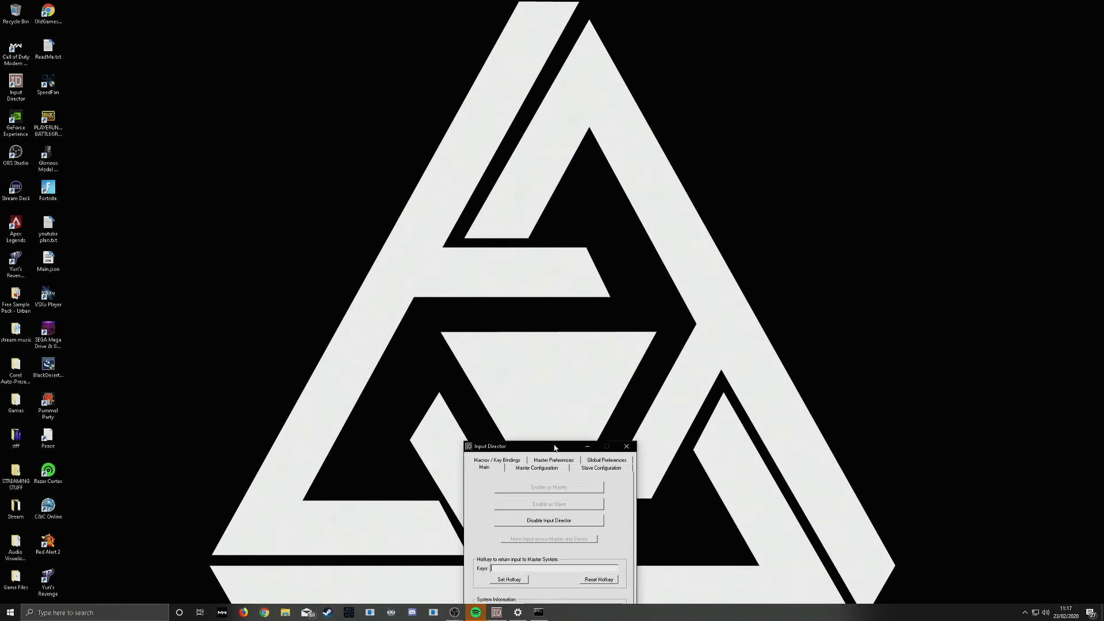
- Set the return-to-Master hotkey to Keypad 0
drag(552, 435, 555, 447)
key(KP_0)
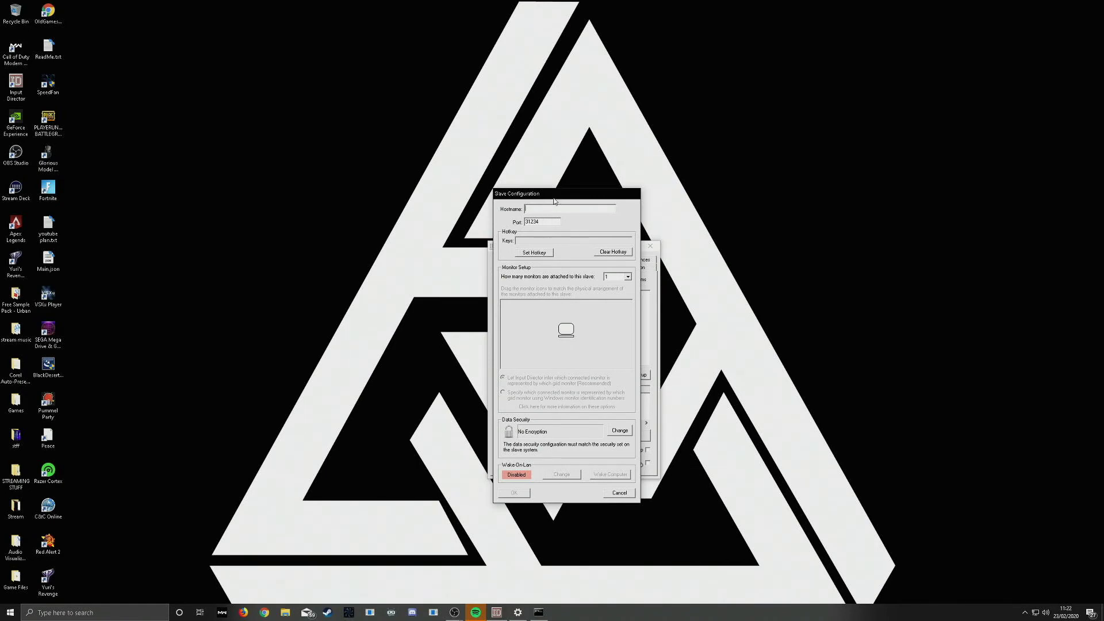
- Assign Keypad 0 as the slave system's switch hotkey and confirm the message
drag(557, 196, 504, 199)
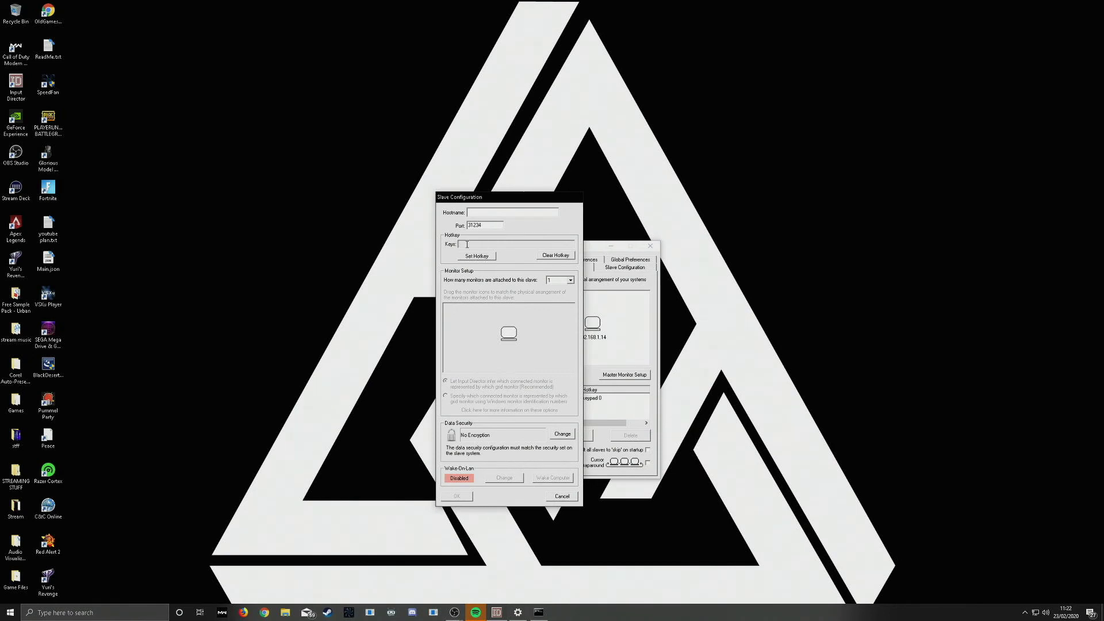
click(479, 259)
key(KP_0)
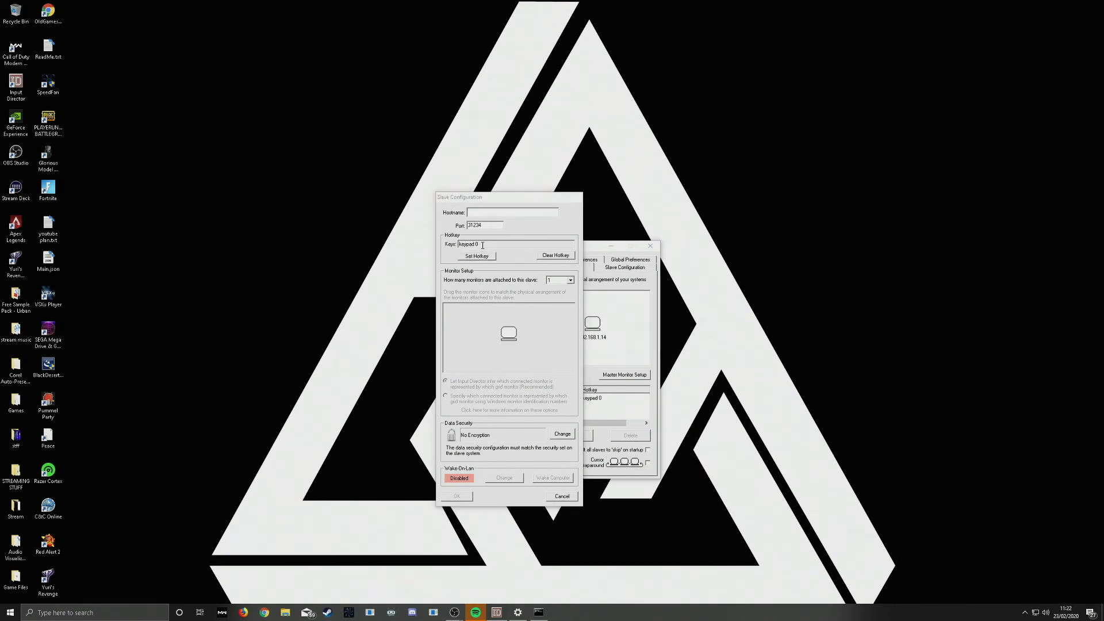
click(636, 384)
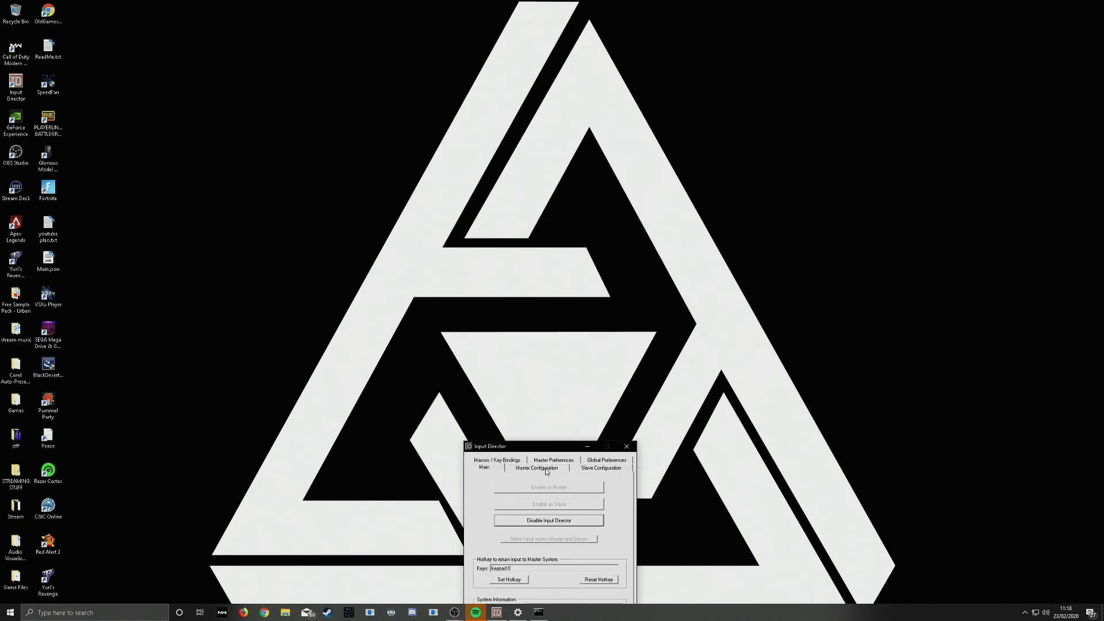
- Show the Master Configuration and nudge the Master System monitor icon in the arrangement panel
click(546, 471)
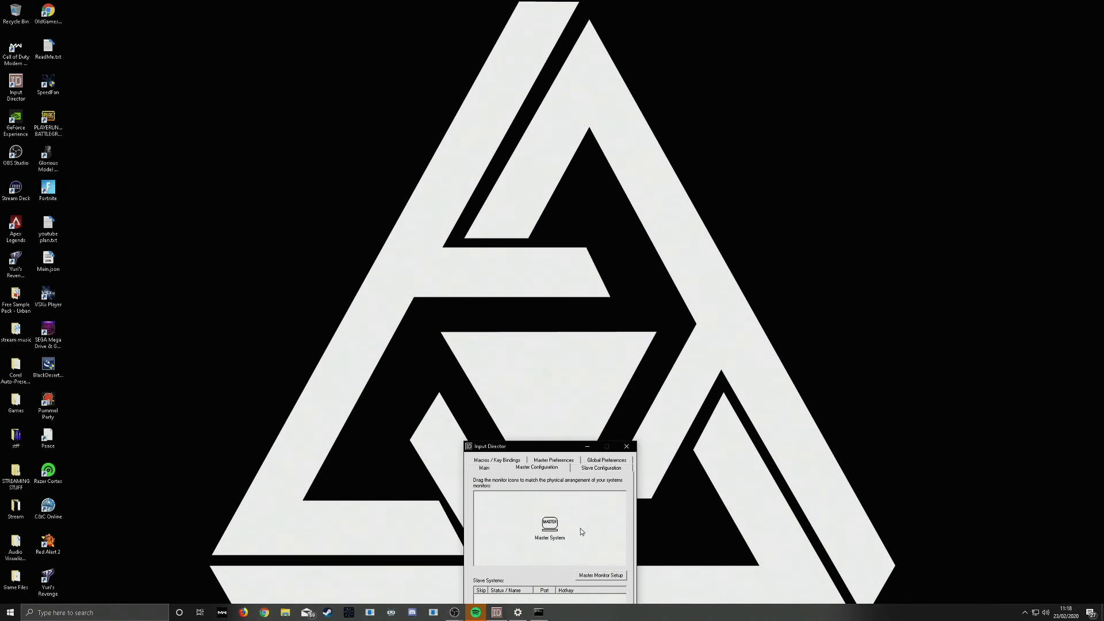
mouse_move(560, 524)
mouse_down()
mouse_move(602, 530)
mouse_move(531, 518)
mouse_move(550, 526)
mouse_up()
- In Master Preferences, keep Keypad Decimal as the single hotkey toggling screen-edge transitions
click(553, 460)
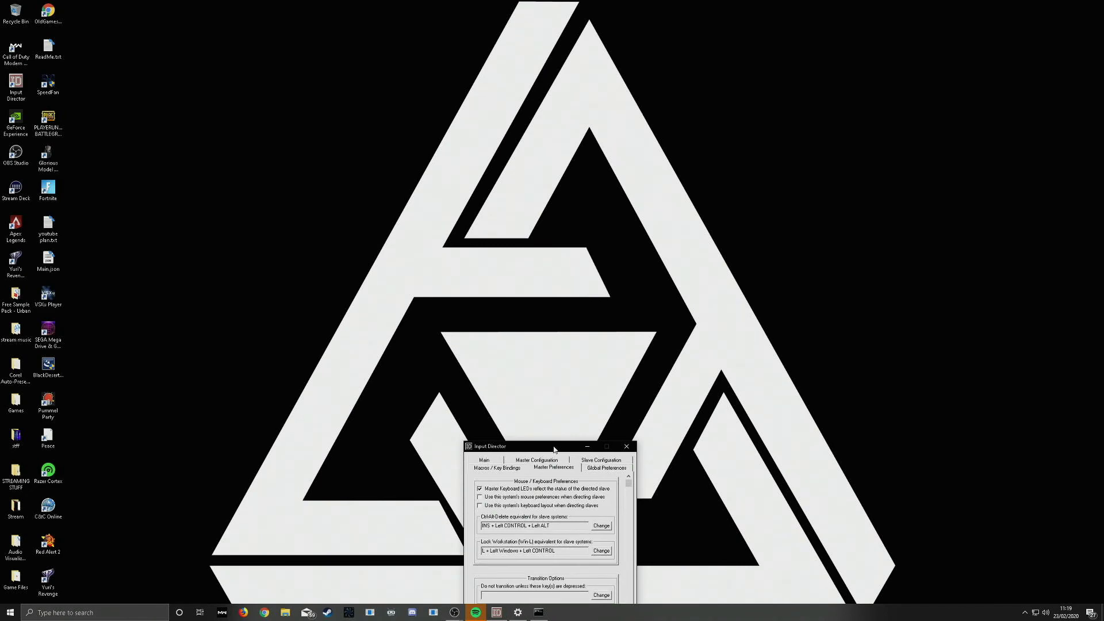
drag(555, 450, 580, 262)
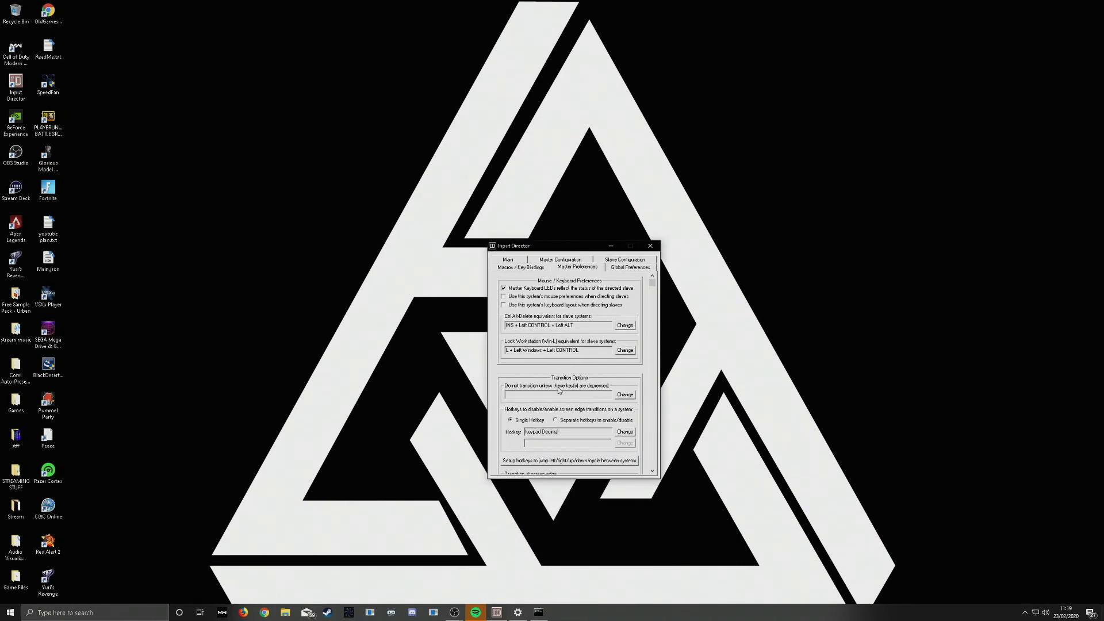
scroll(603, 388, down, 3)
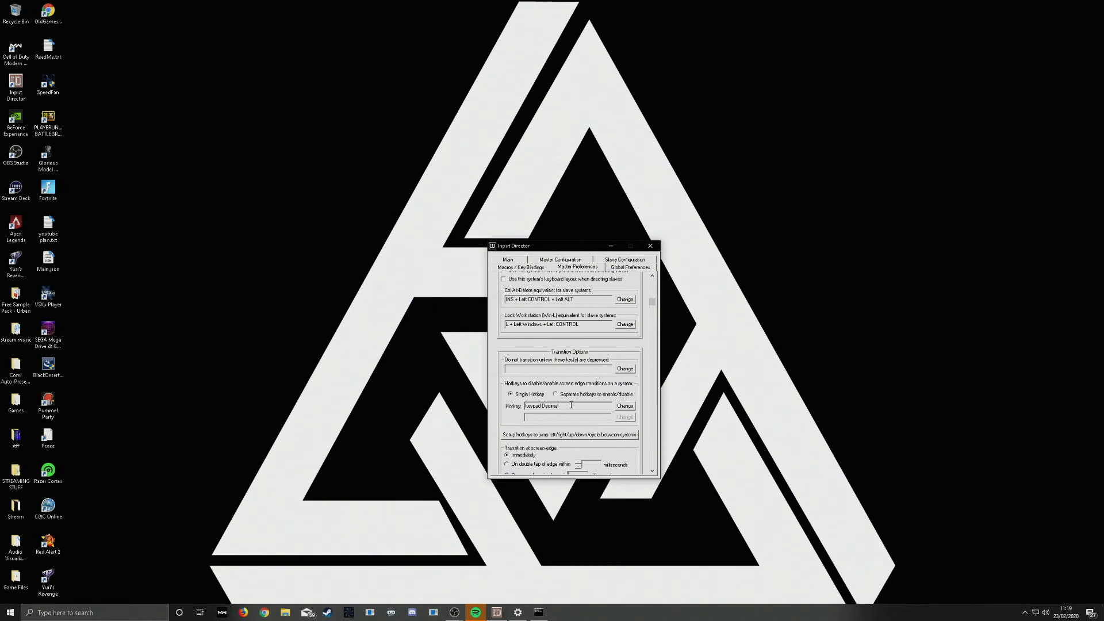
click(625, 406)
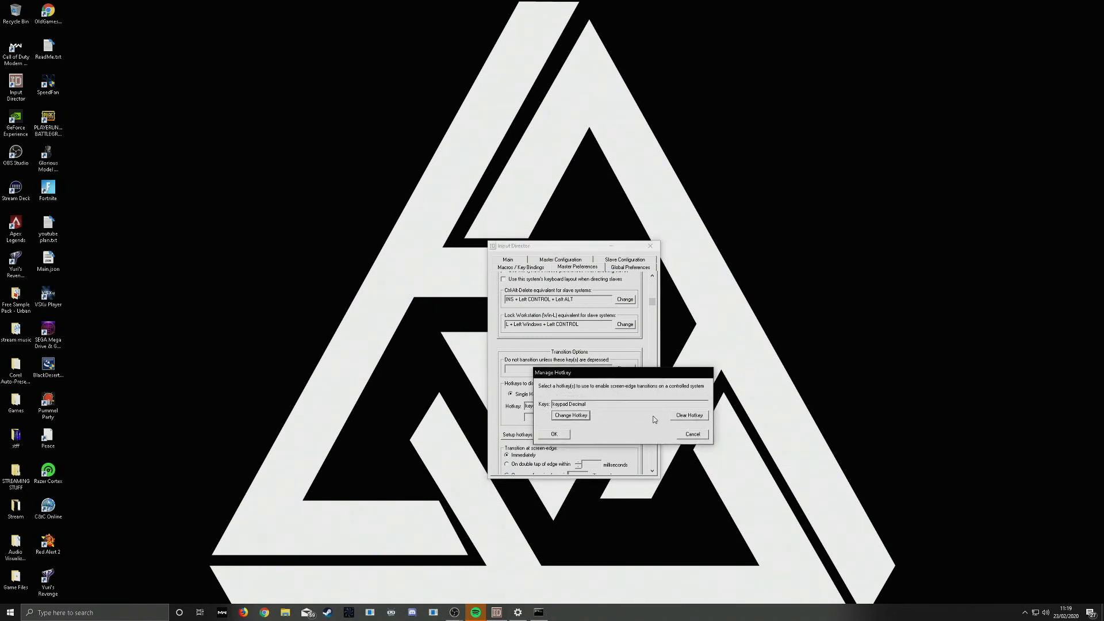
click(541, 435)
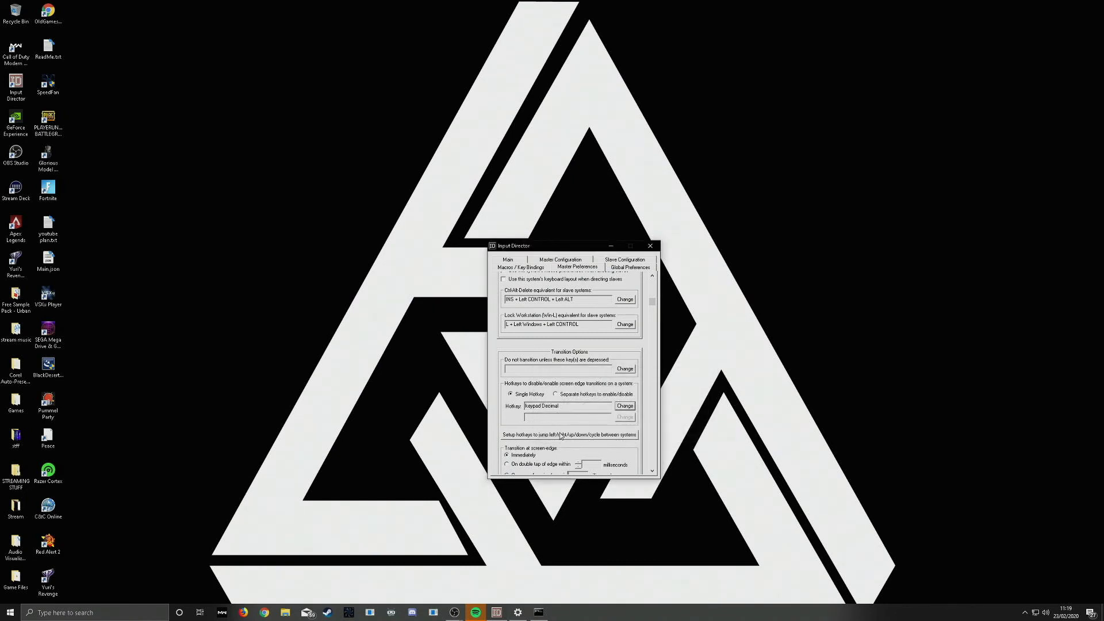